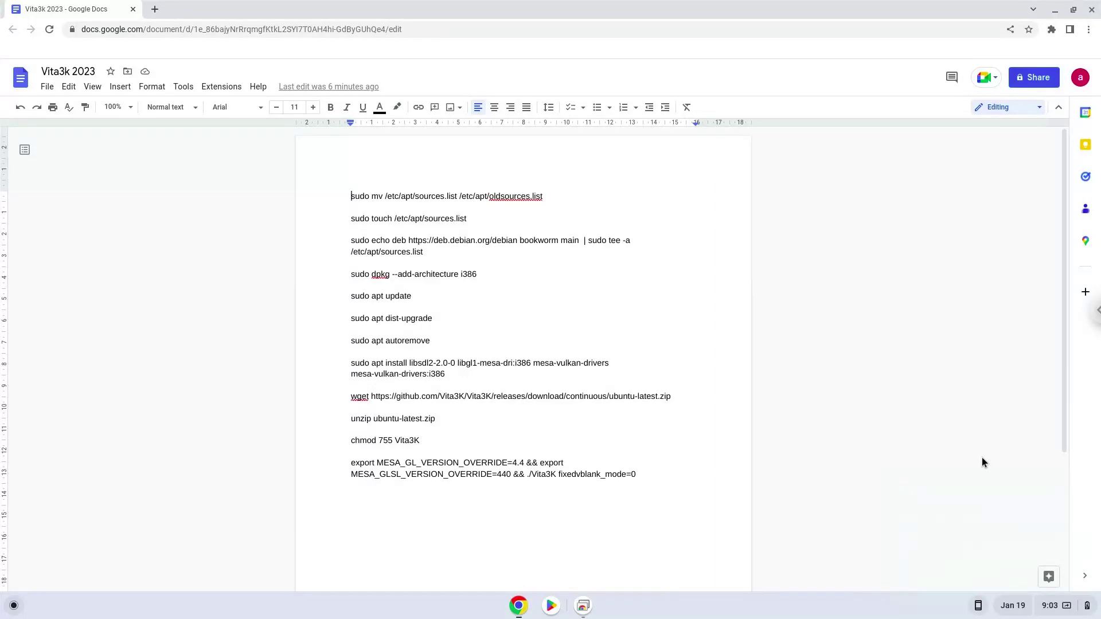
Install the ChromeOS Linux development environment with the default username and recommended 10.0 GB disk size, and close the resulting terminal and Settings.
click(1059, 607)
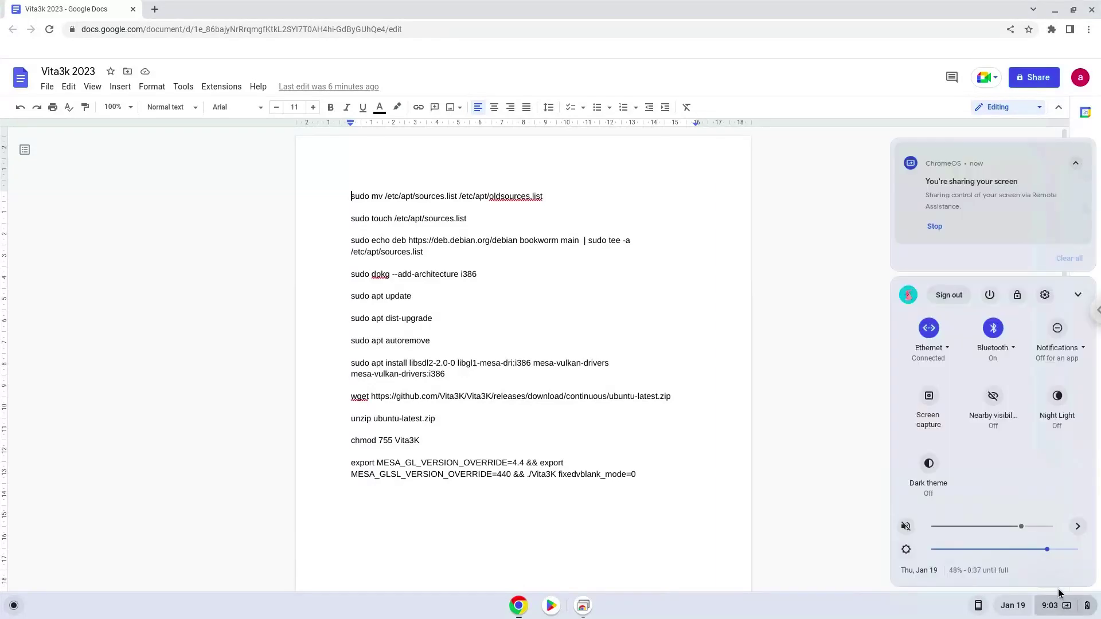
click(1044, 294)
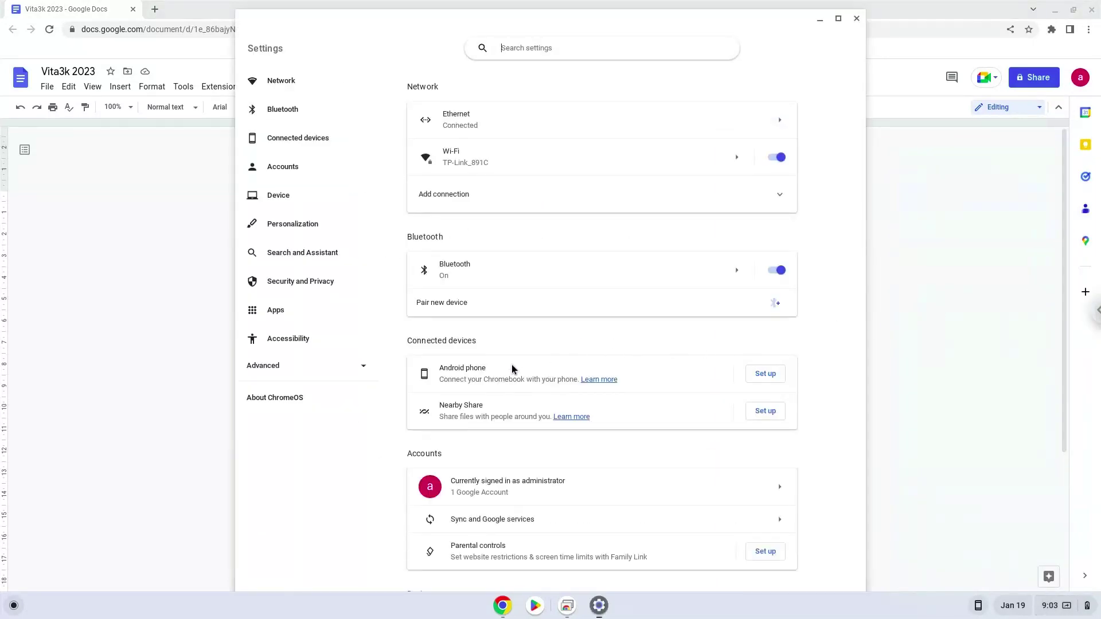
click(327, 369)
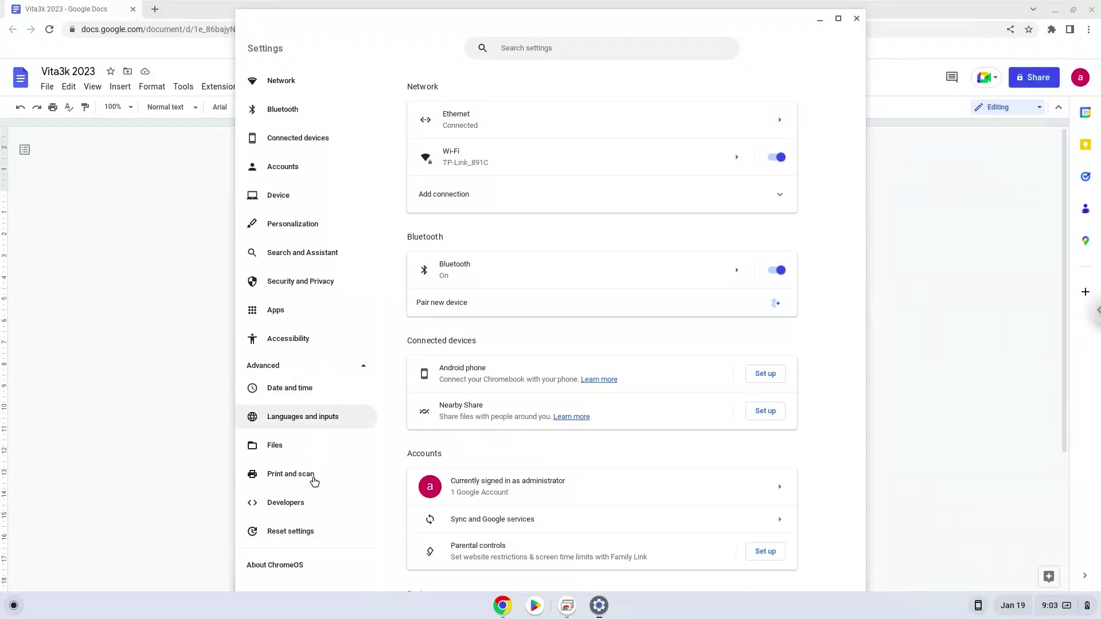
click(312, 512)
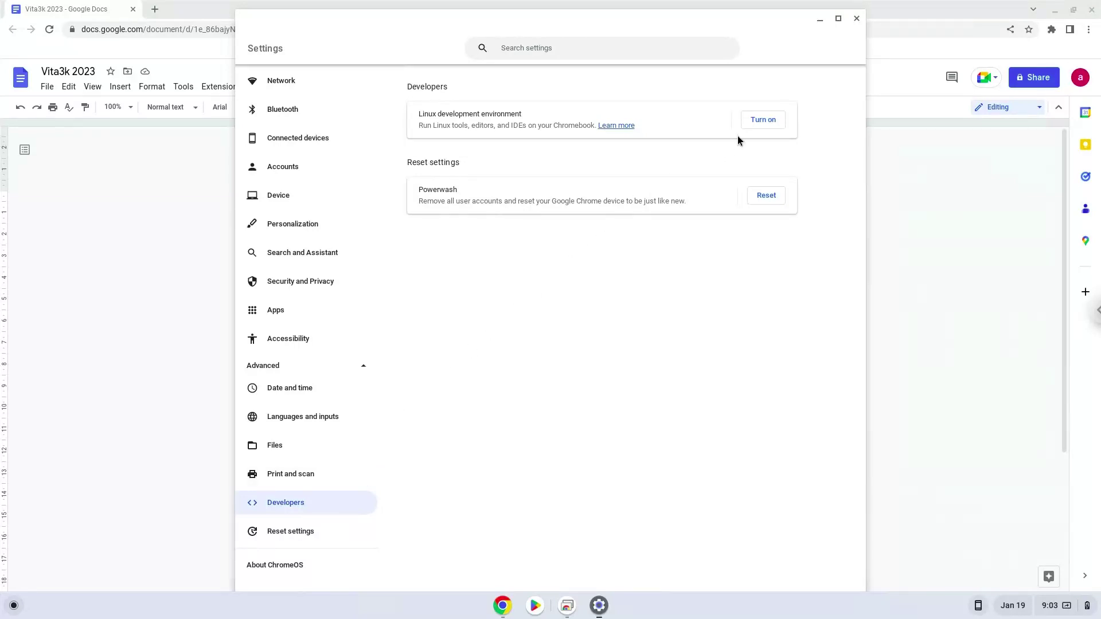
click(759, 123)
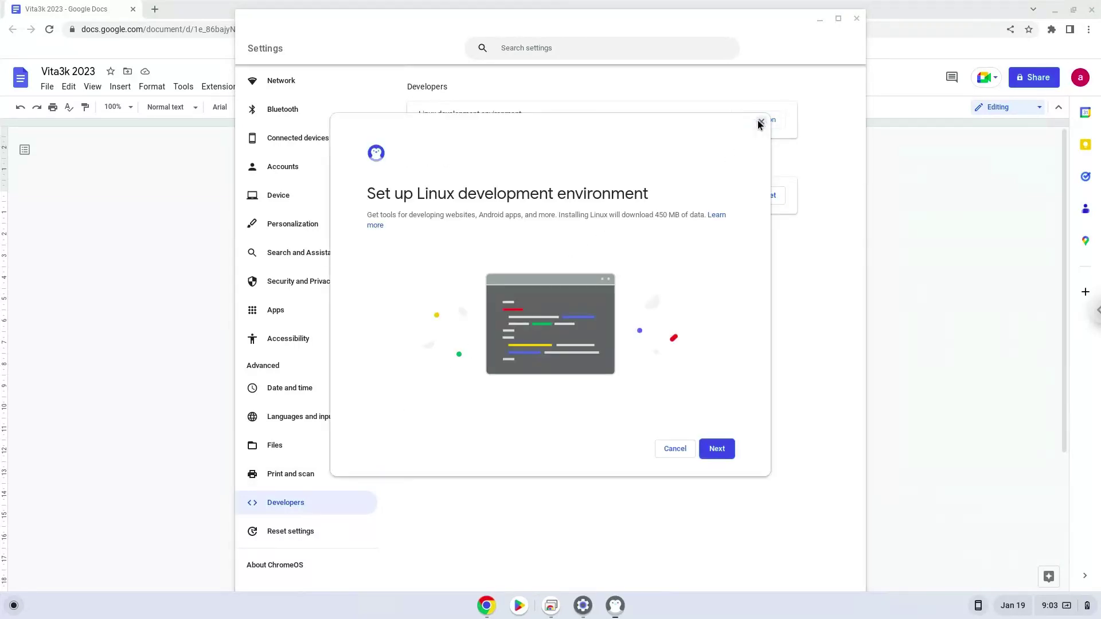
click(710, 452)
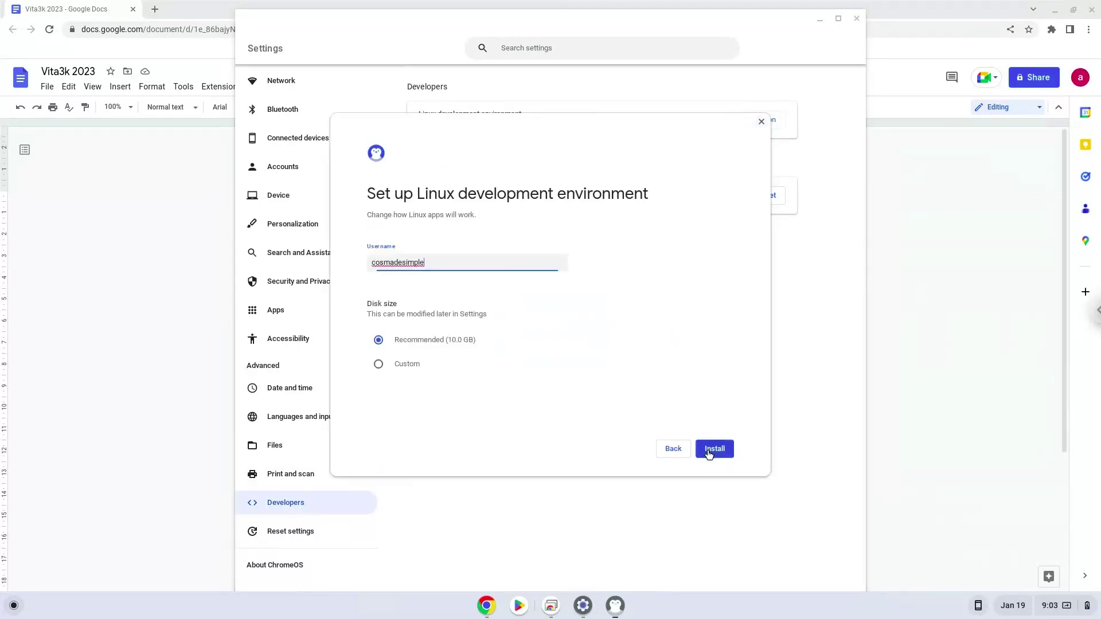
click(711, 449)
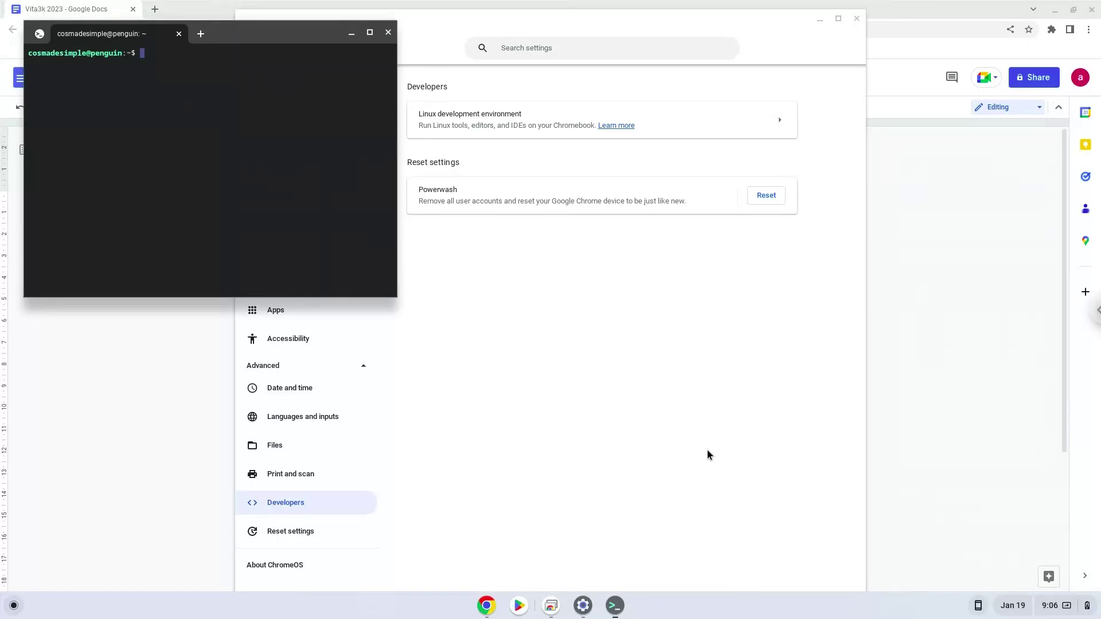
click(387, 33)
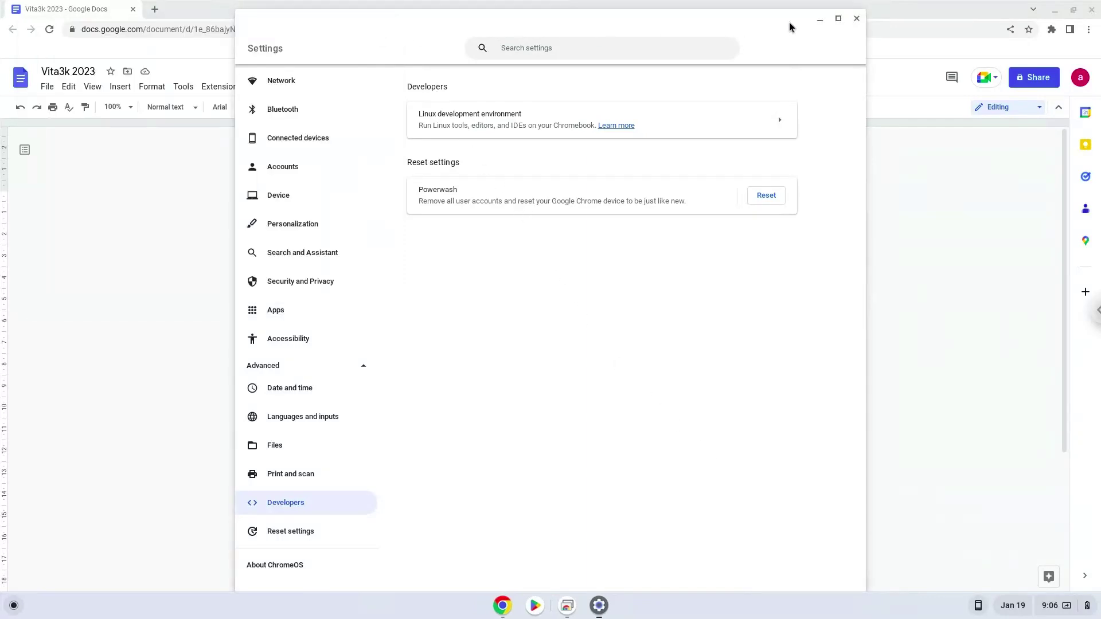
click(856, 19)
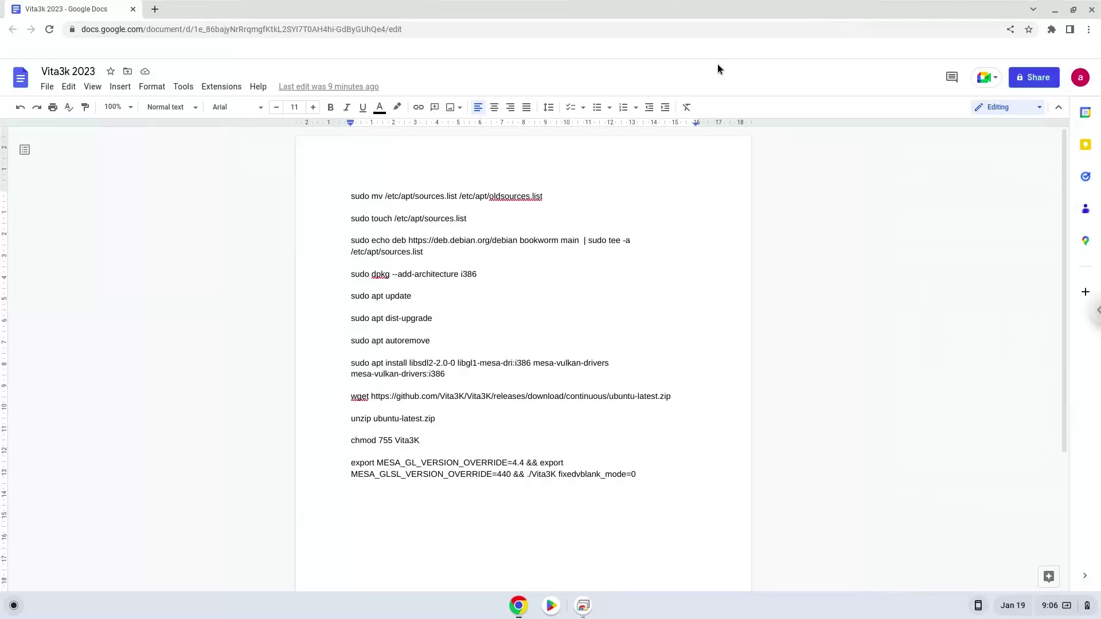
Copy "sudo mv /etc/apt/sources.list /etc/apt/oldsources.list" from the document and run it in a maximized penguin session of the Terminal app.
triple_click(400, 196)
right_click(400, 196)
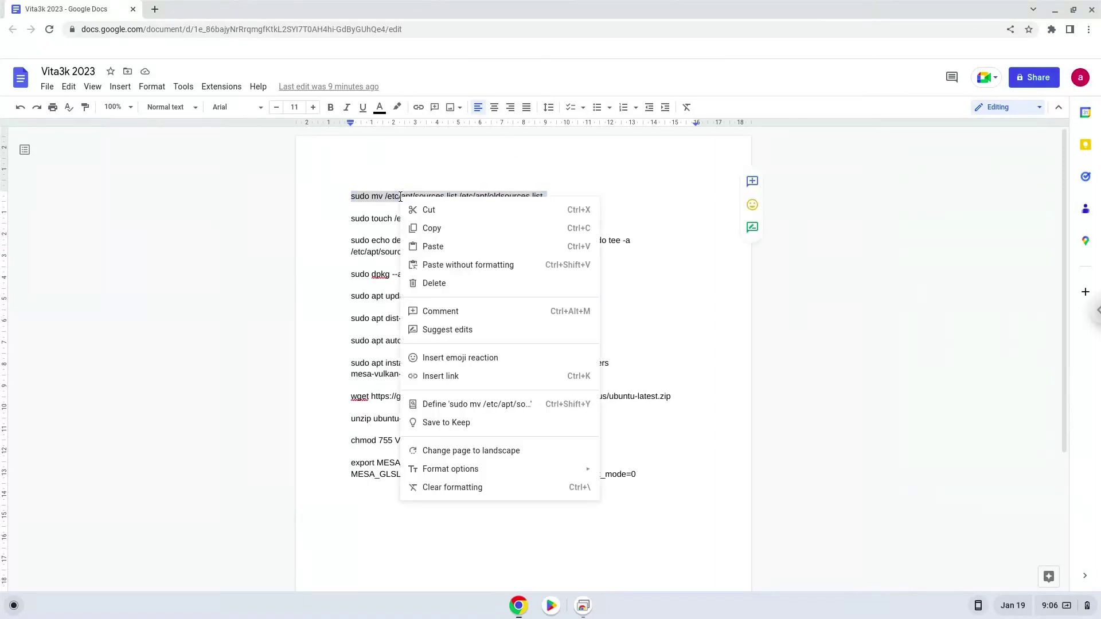
click(425, 232)
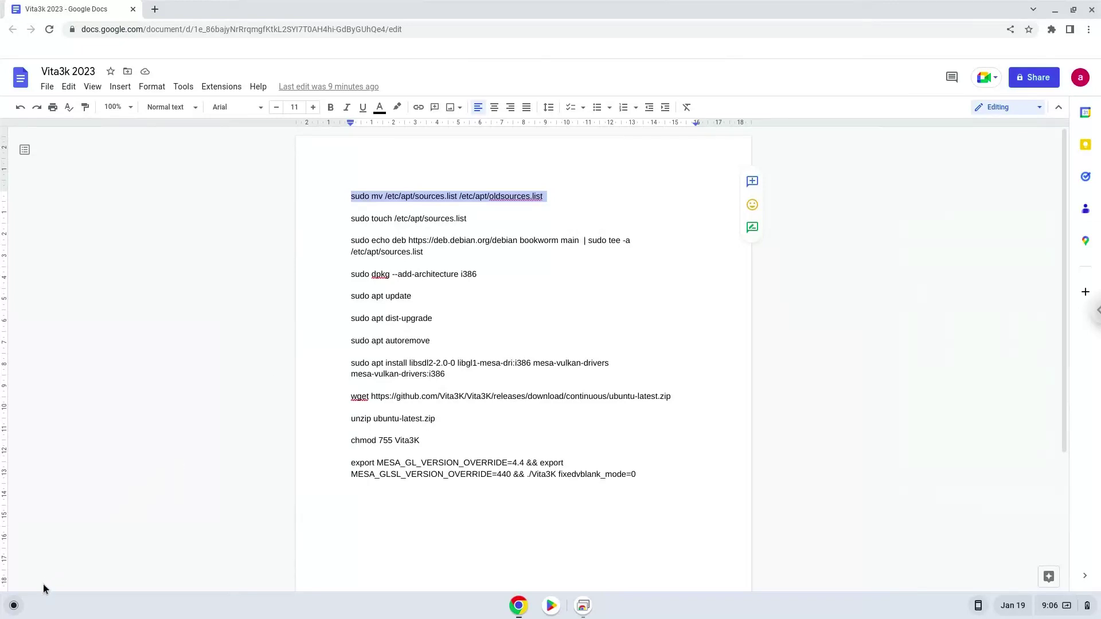
click(16, 607)
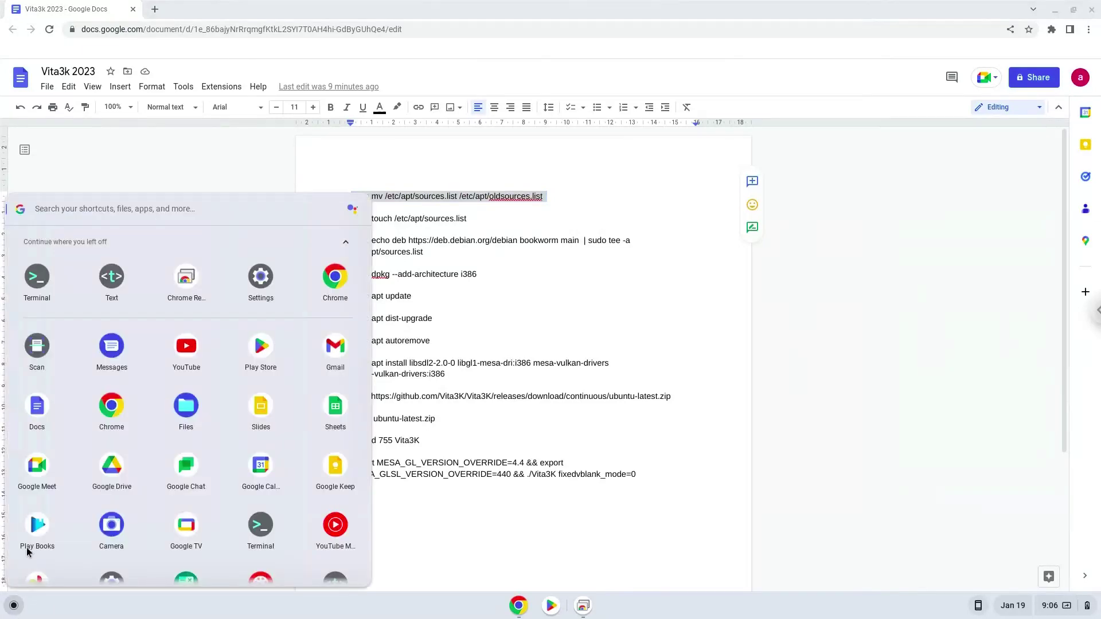
click(34, 284)
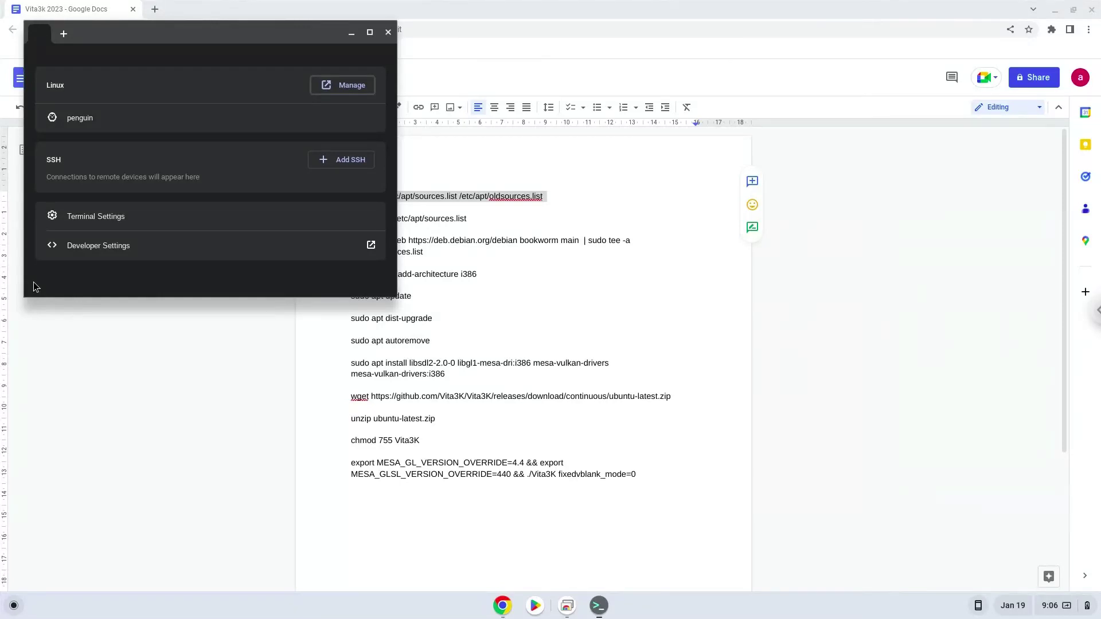
double_click(204, 35)
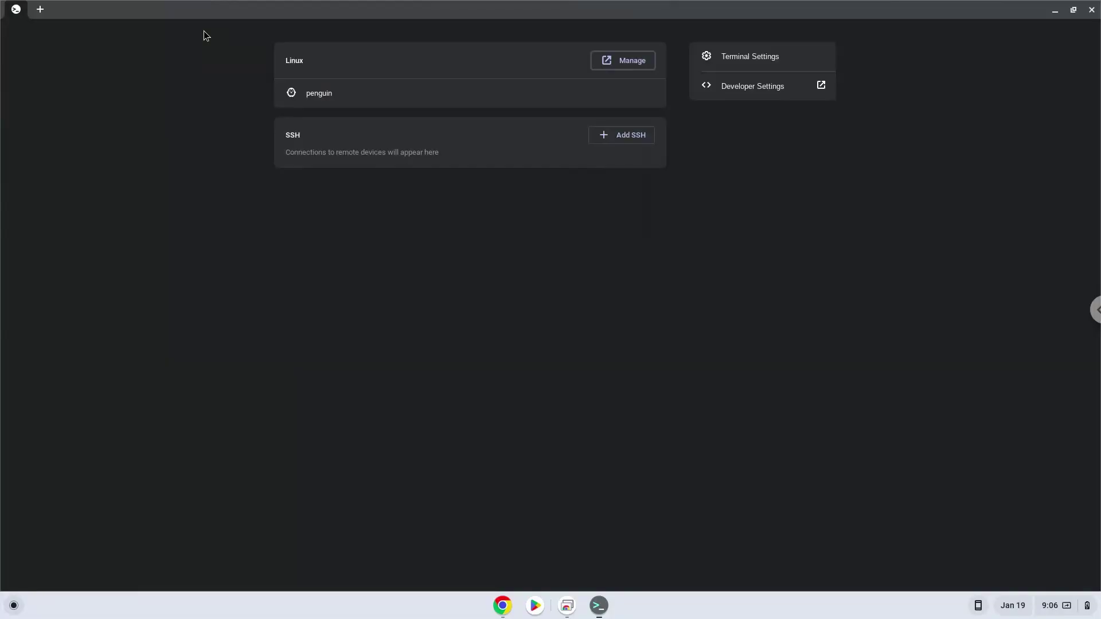
click(295, 101)
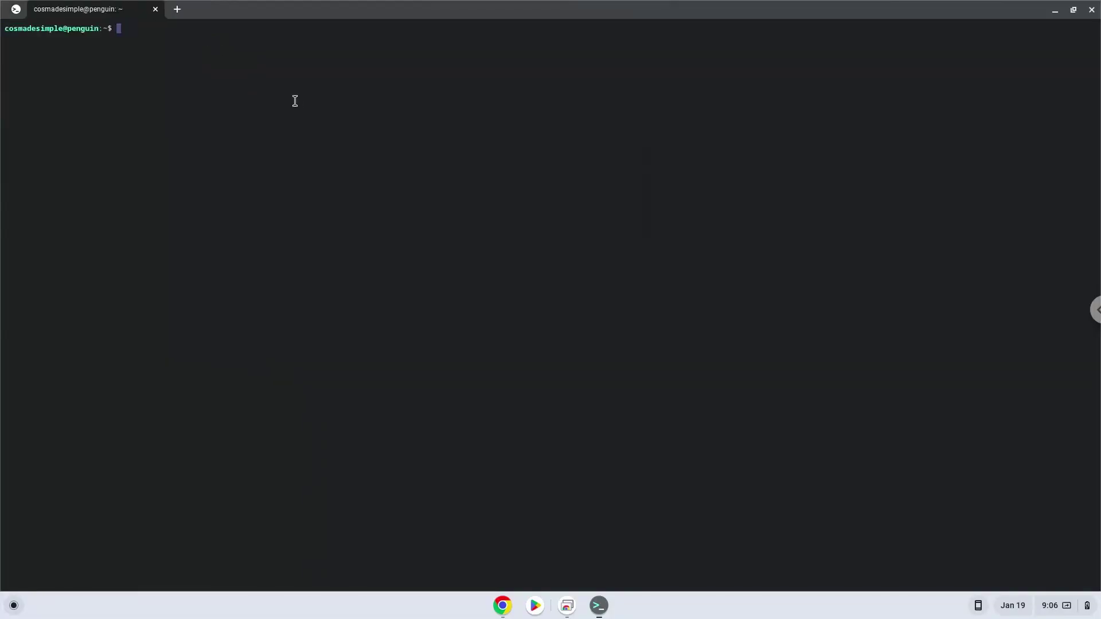
key(ctrl+shift+v)
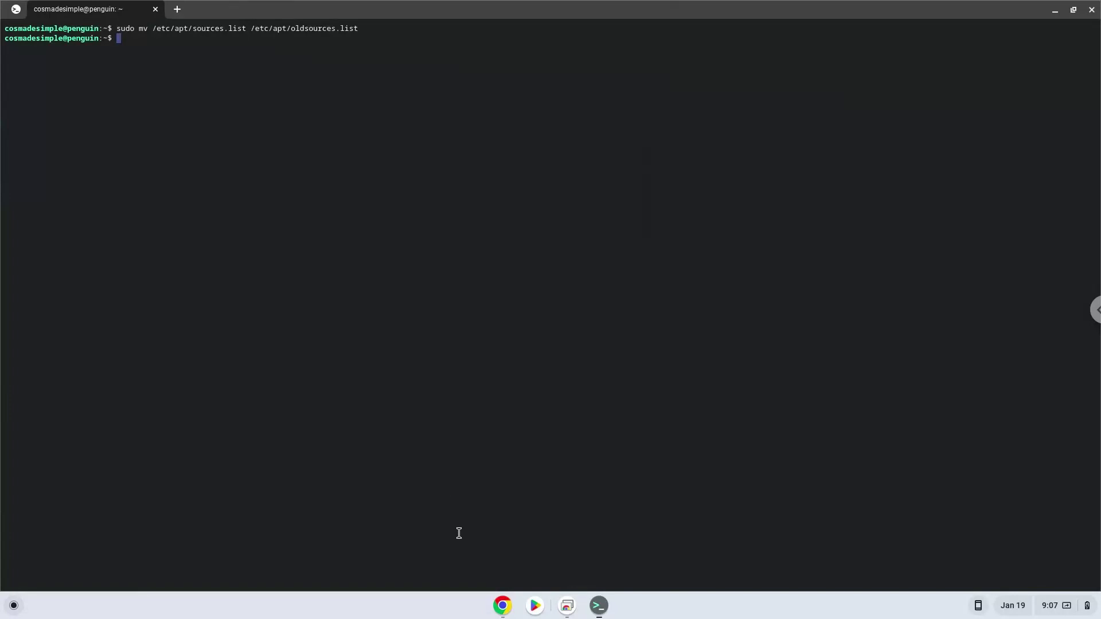
Copy "sudo touch /etc/apt/sources.list" from the Google Docs document and run it in the Terminal.
click(502, 606)
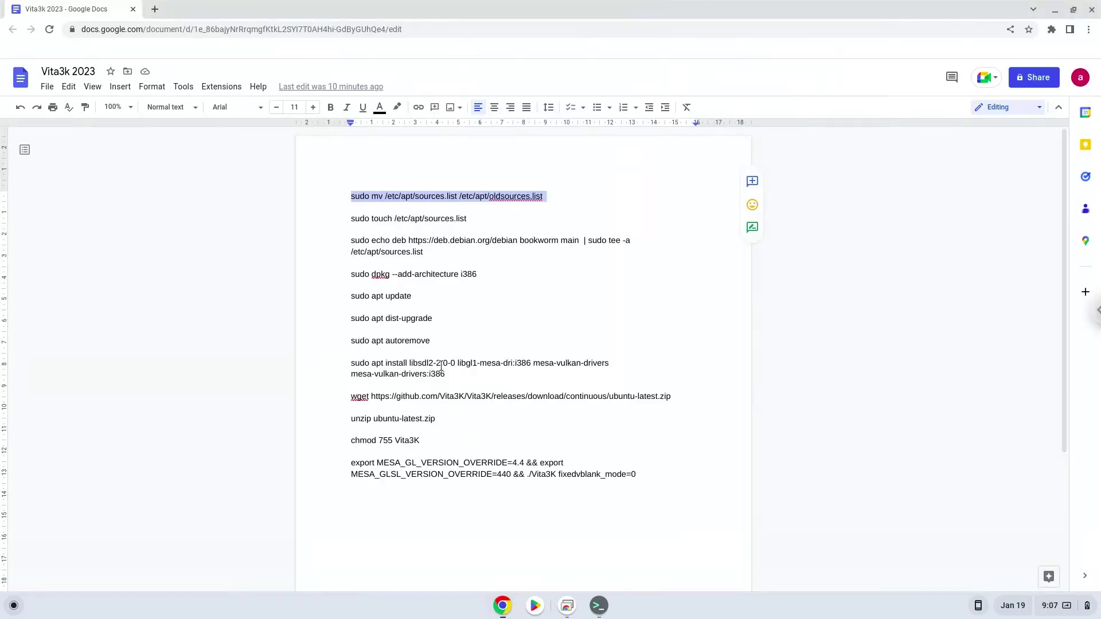
triple_click(392, 219)
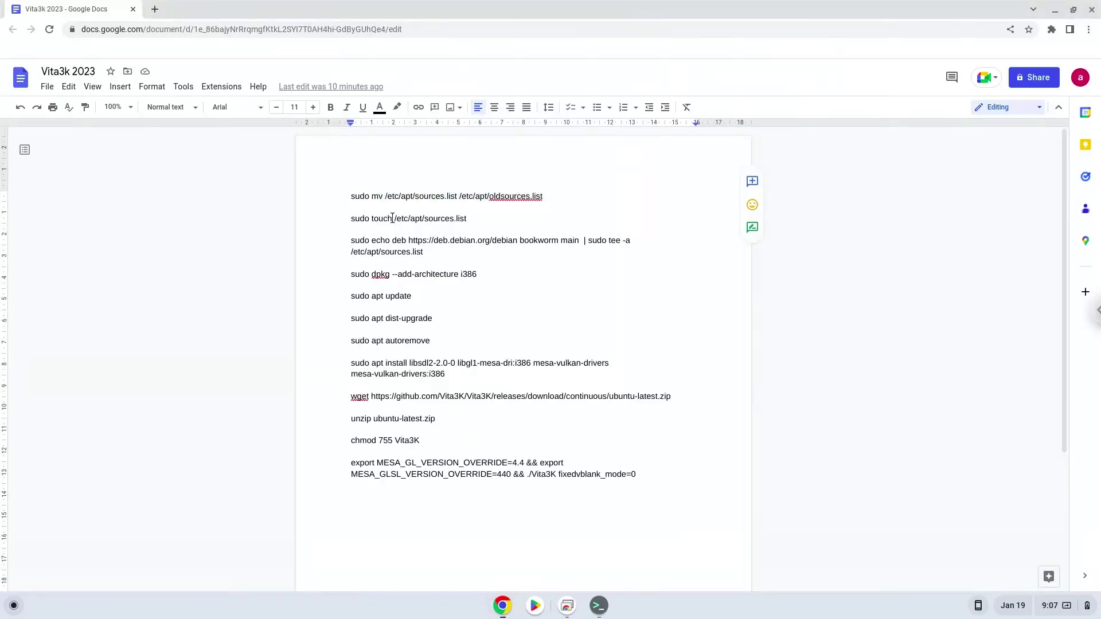
right_click(392, 219)
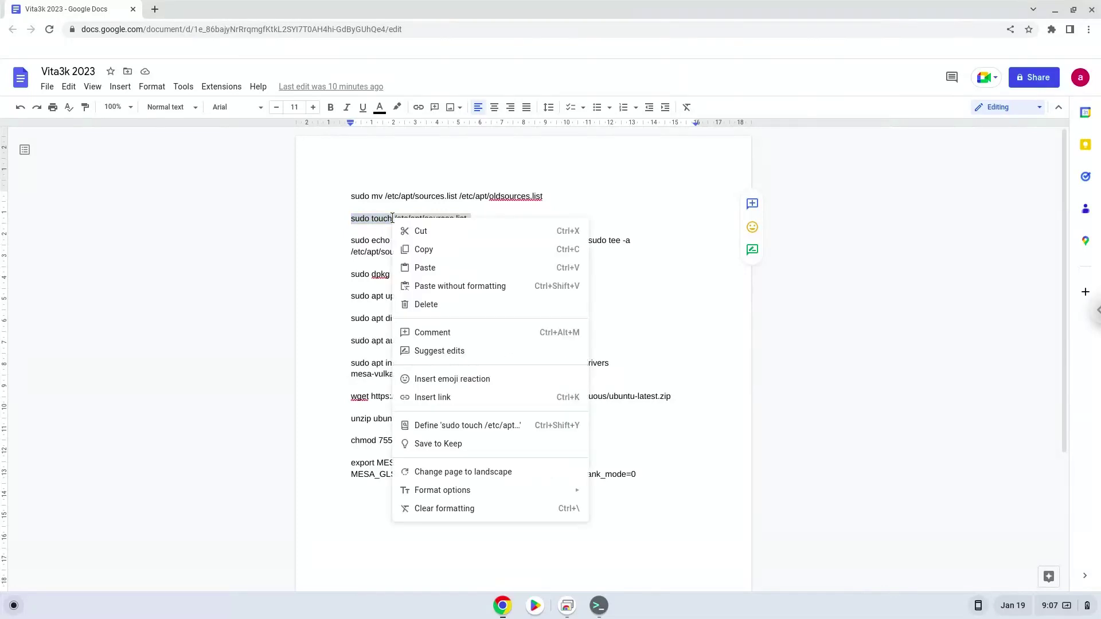
click(414, 248)
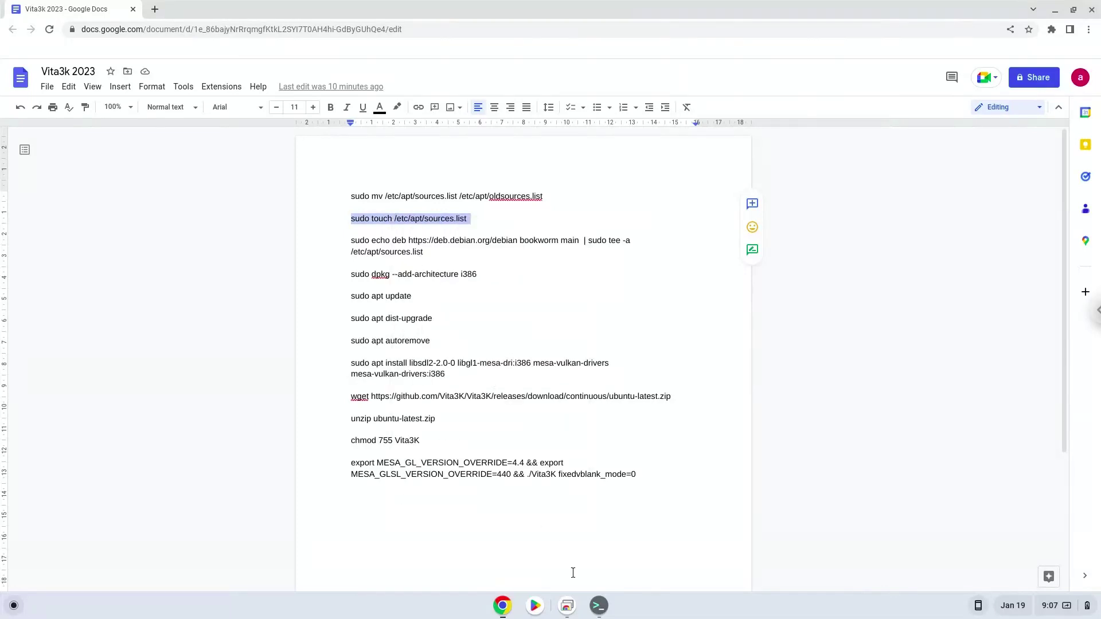
click(597, 612)
key(ctrl+shift+v)
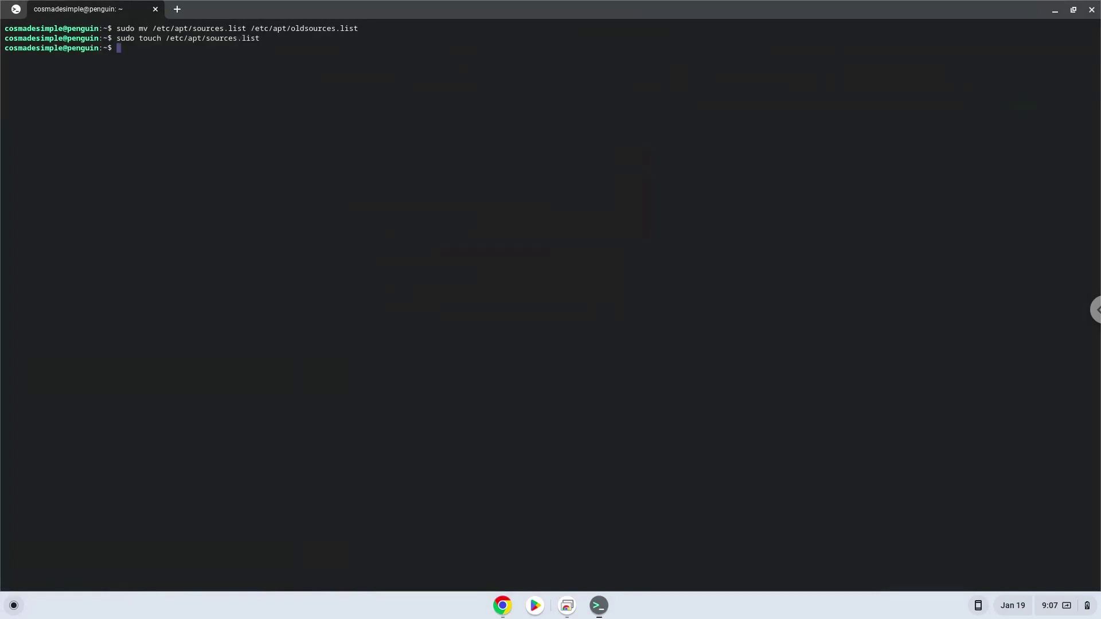
click(502, 606)
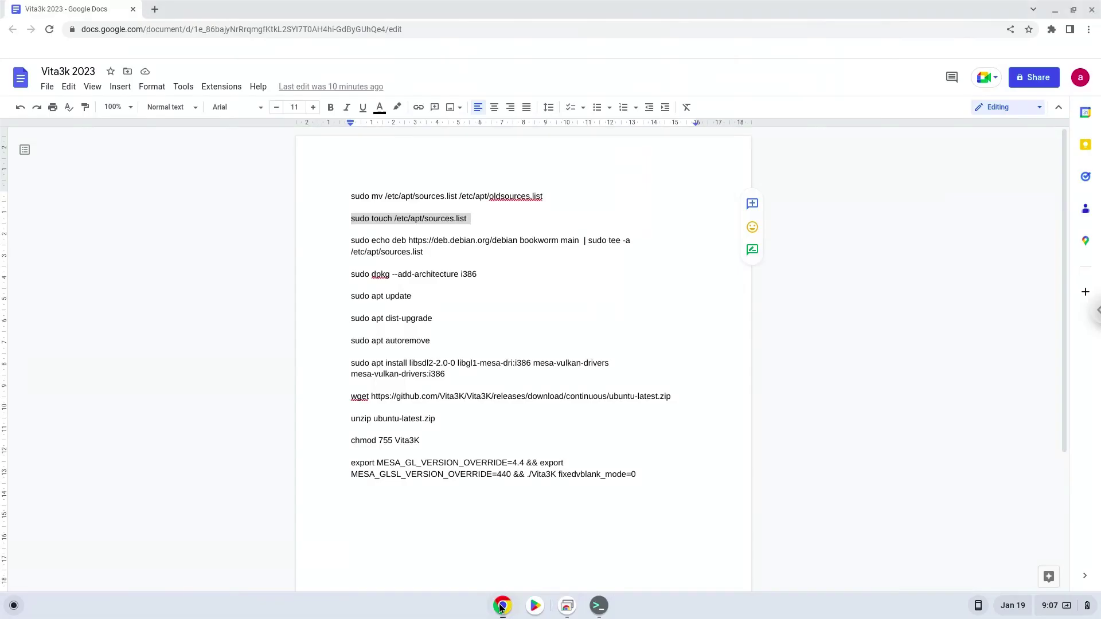
click(454, 241)
triple_click(454, 241)
right_click(454, 241)
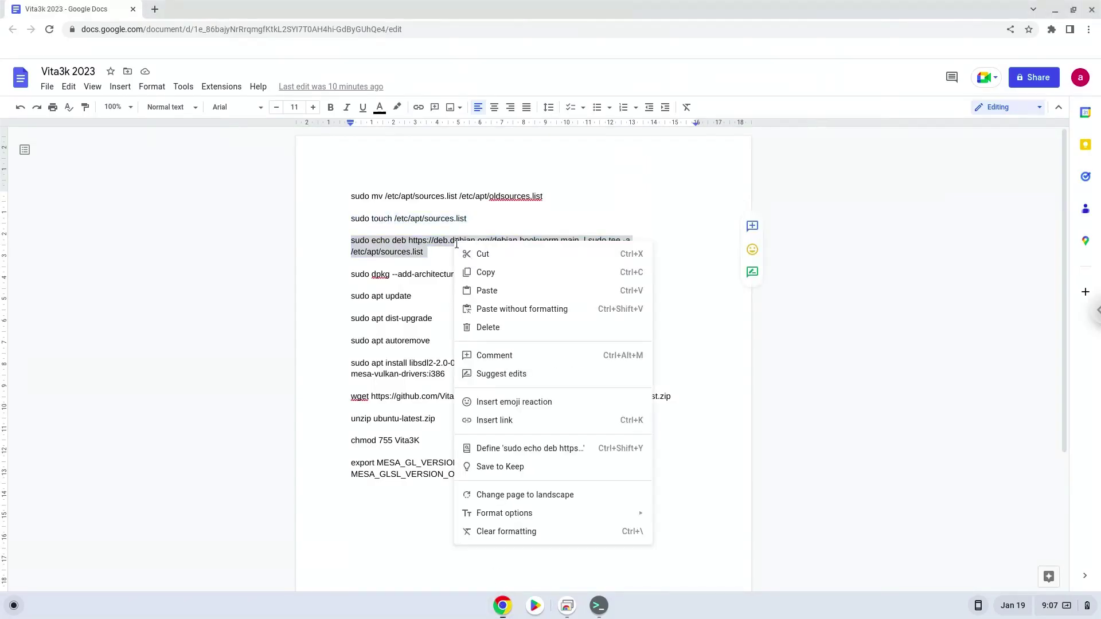
click(473, 271)
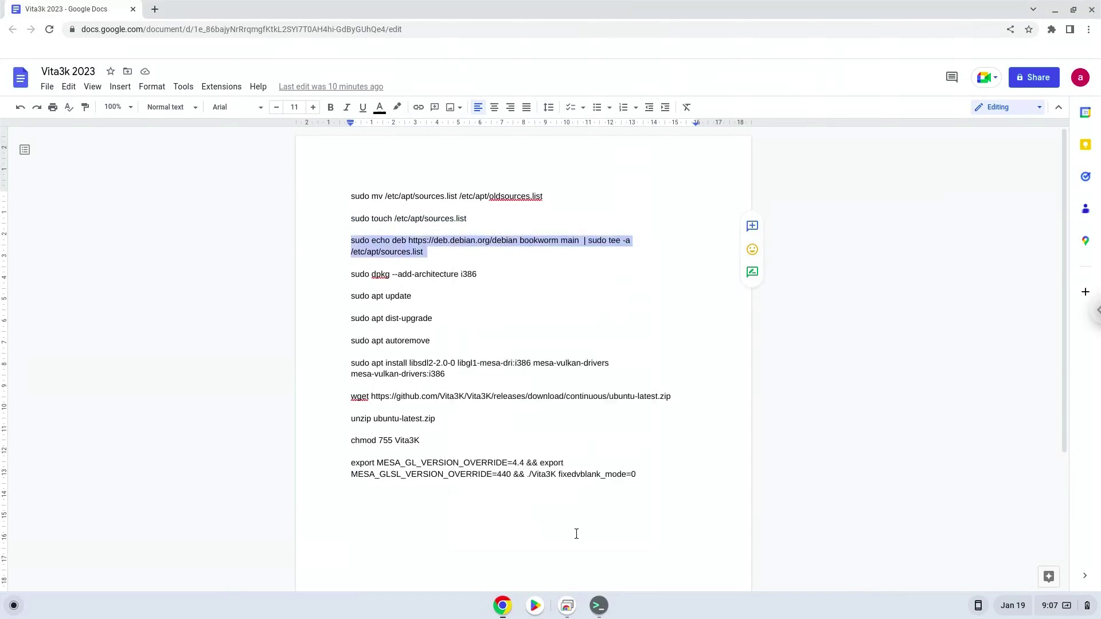
click(598, 608)
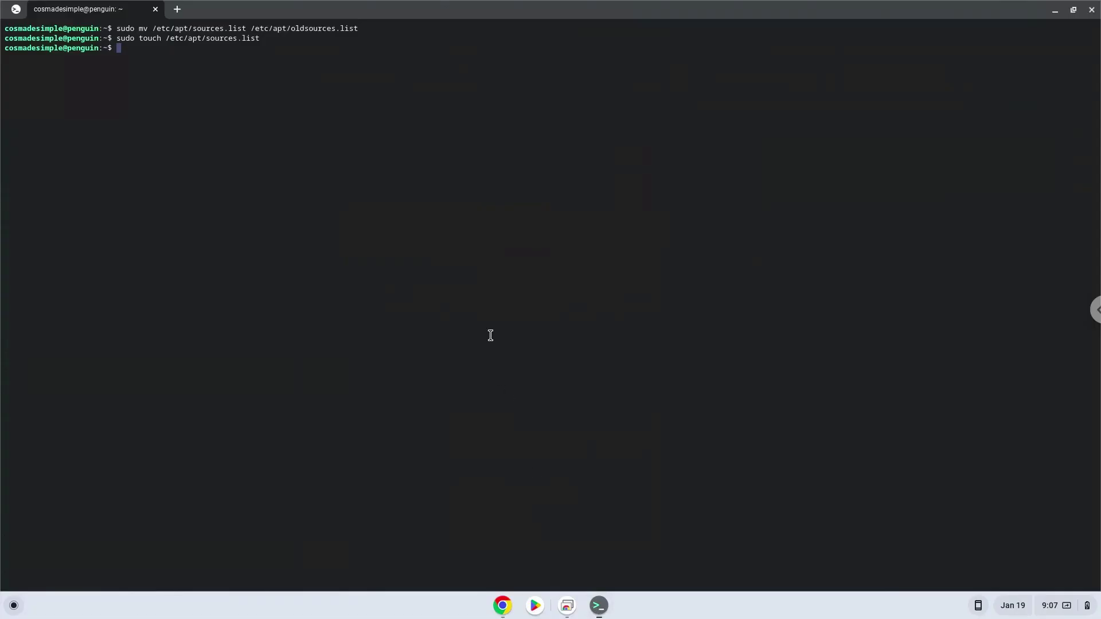
key(ctrl+shift+v)
key(Return)
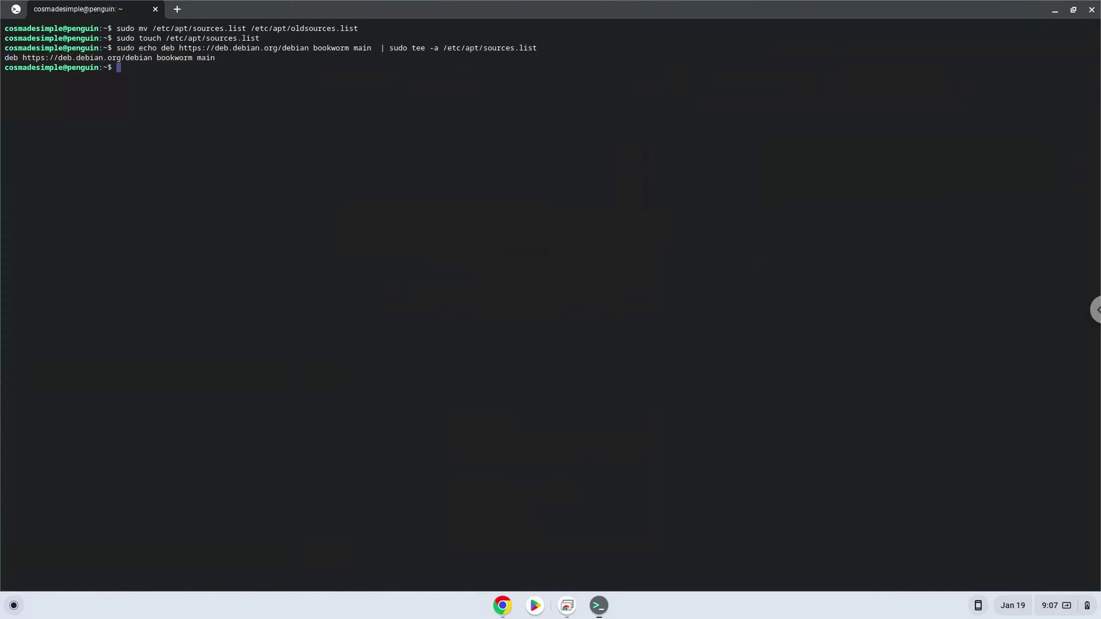
Copy "sudo dpkg --add-architecture i386" from the Google Docs document and run it in the Terminal.
click(502, 607)
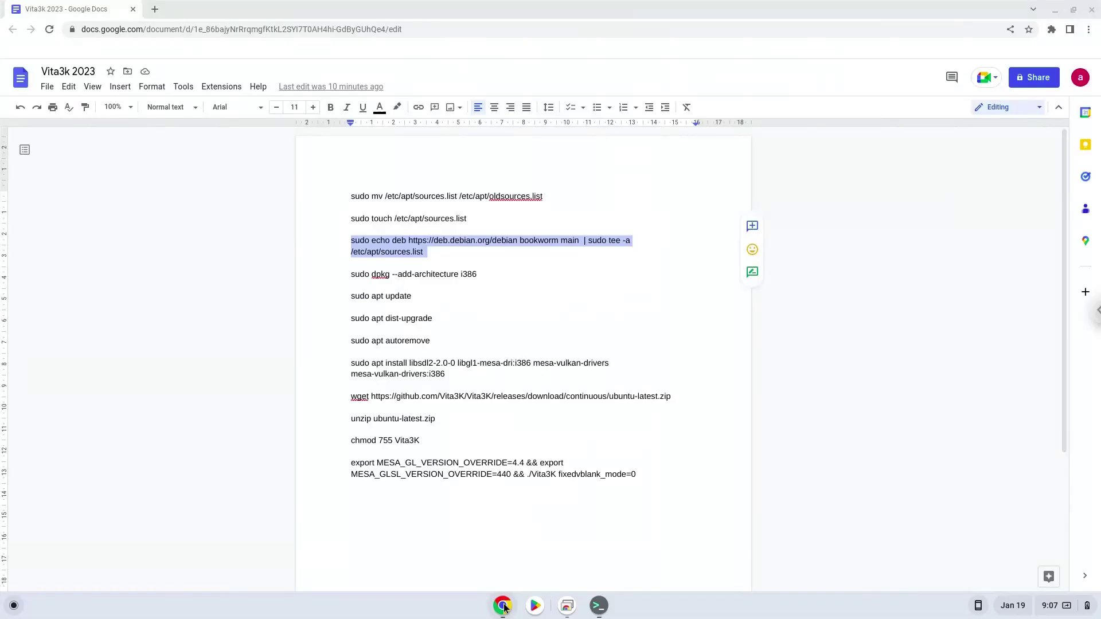
triple_click(429, 274)
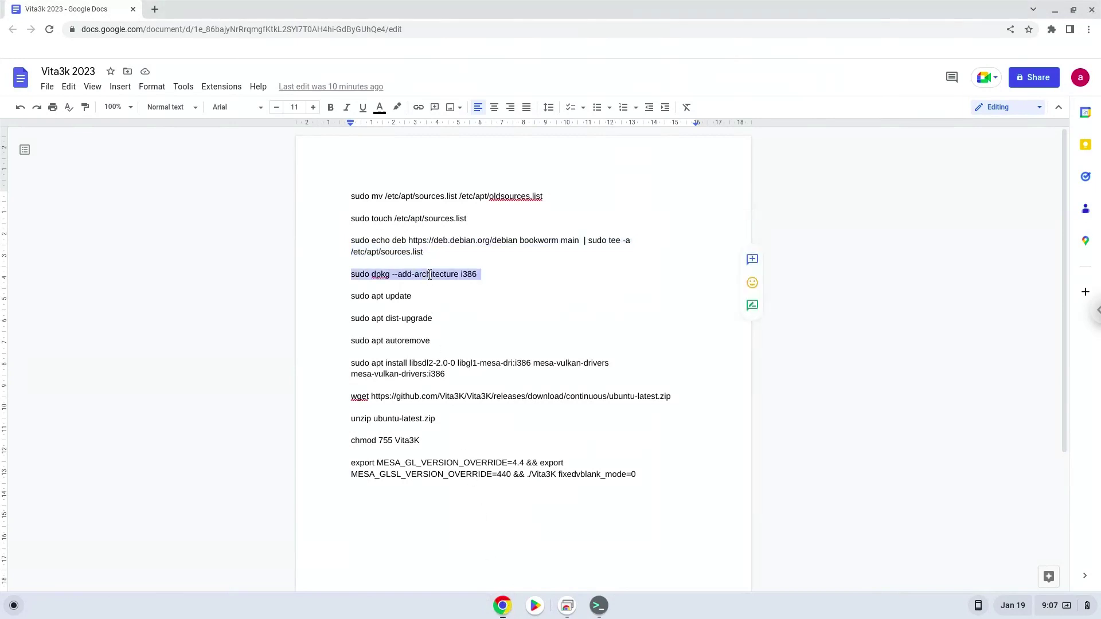
right_click(429, 274)
click(452, 307)
click(598, 606)
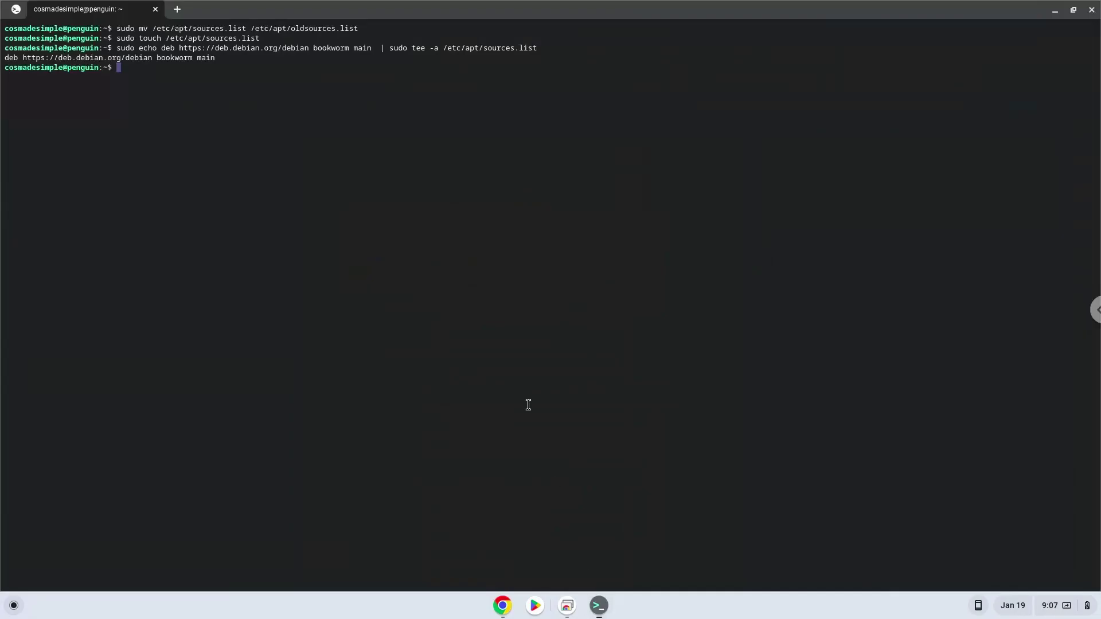
key(ctrl+shift+v)
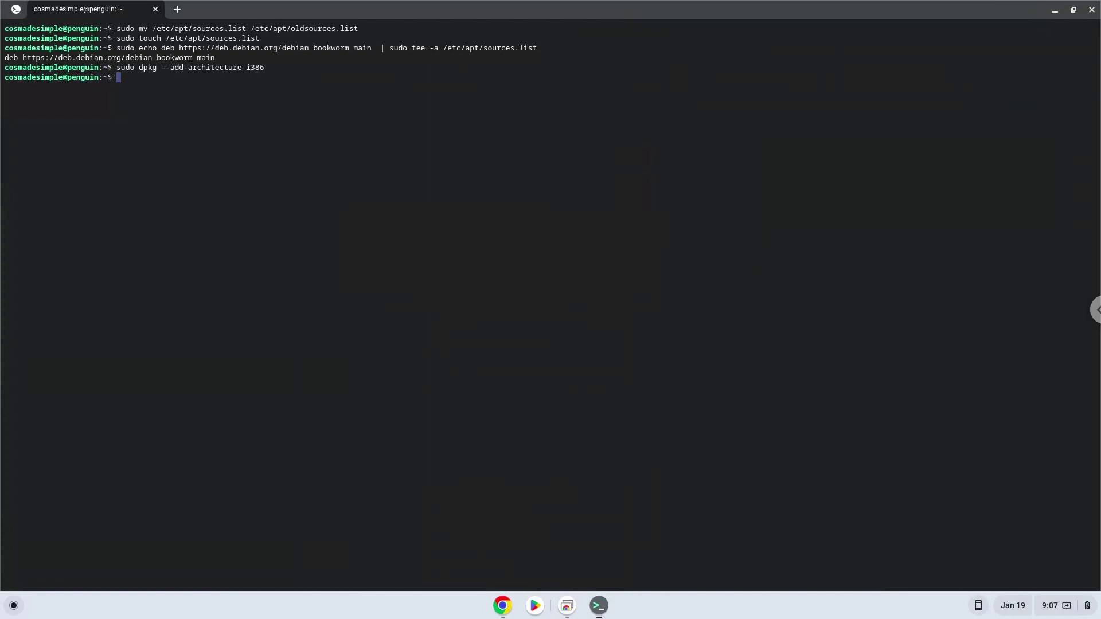
Copy "sudo apt update" from the Google Docs document and run it in the Terminal.
click(501, 606)
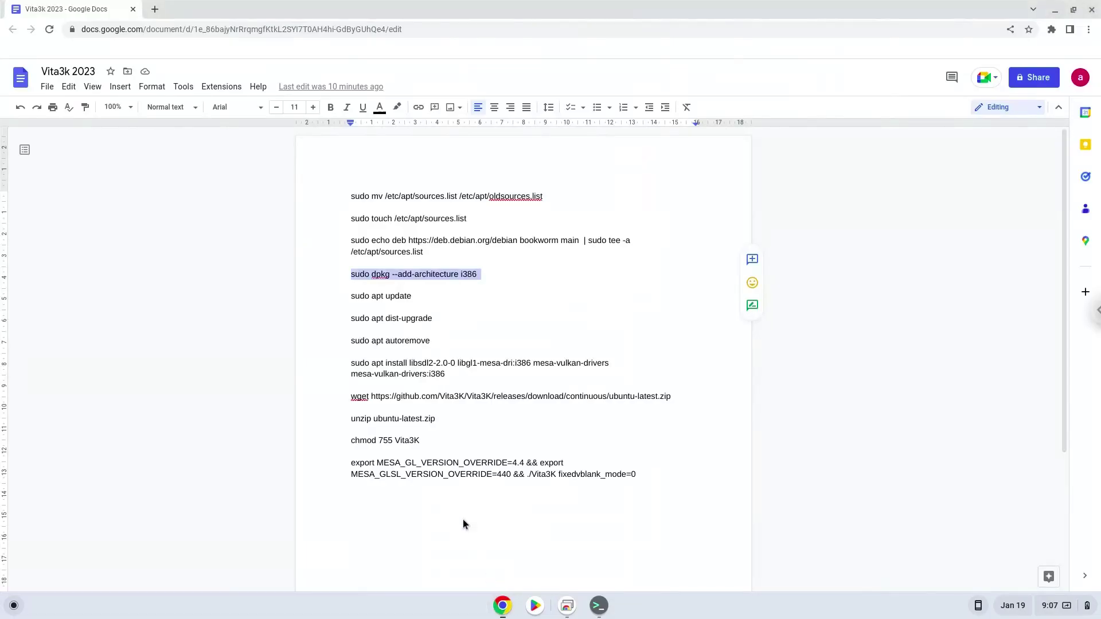
triple_click(385, 297)
right_click(384, 294)
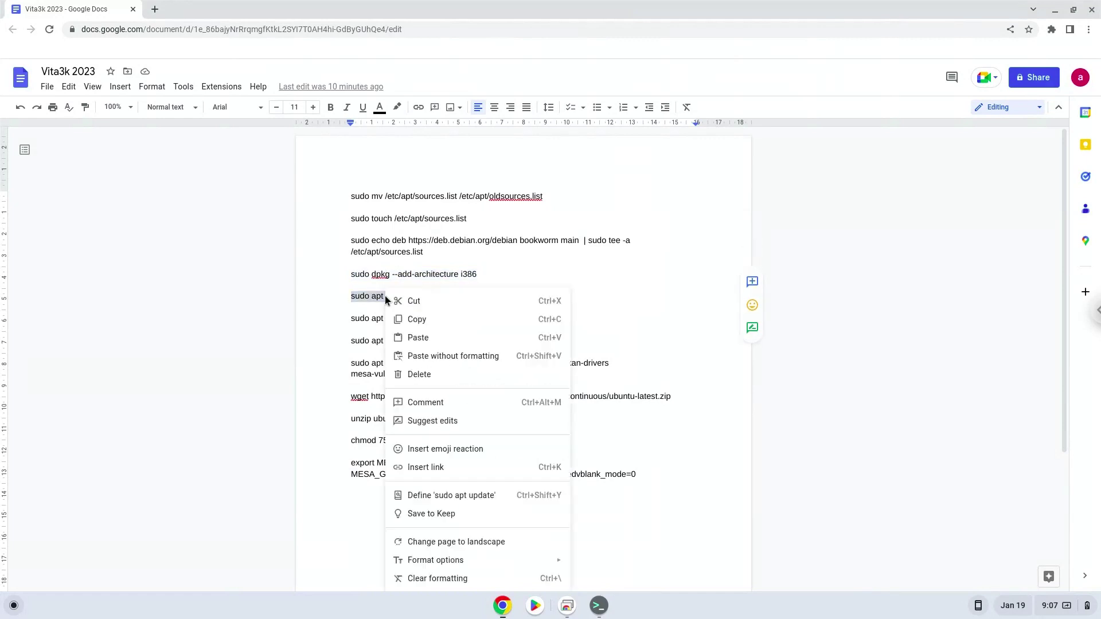
click(408, 320)
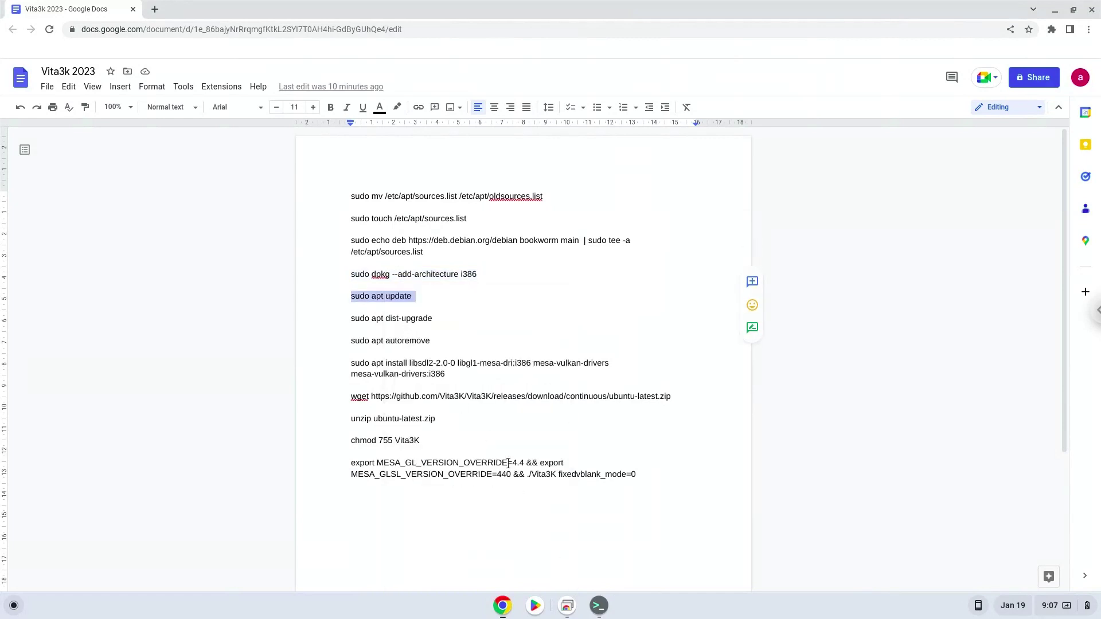
click(599, 605)
right_click(475, 389)
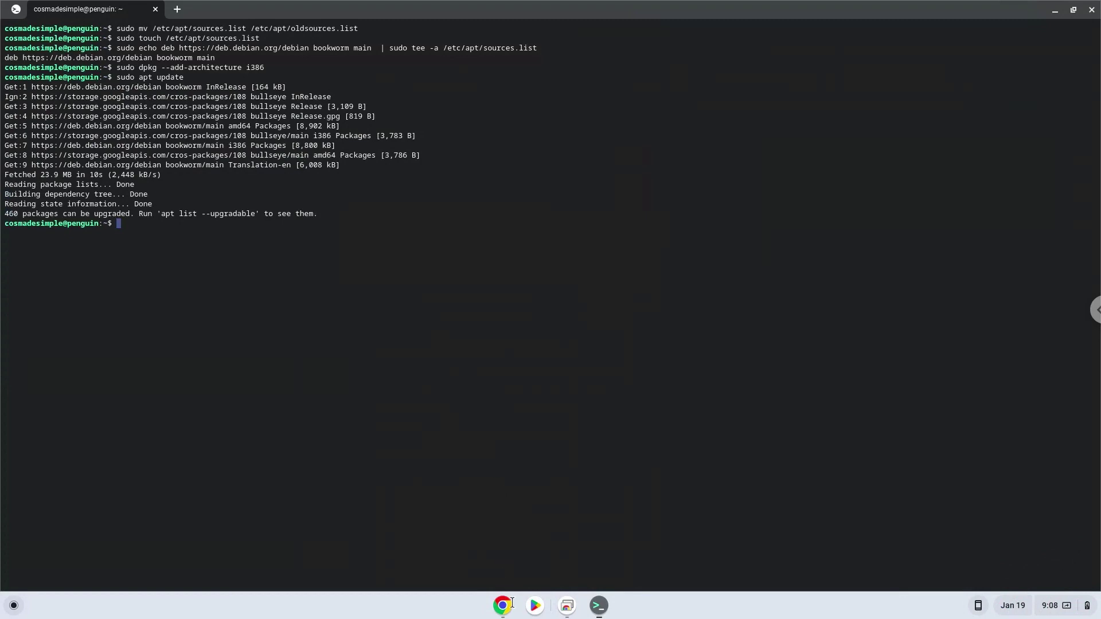
Copy "sudo apt dist-upgrade" from the Google Docs document, run it in the Terminal and accept the upgrade.
click(503, 605)
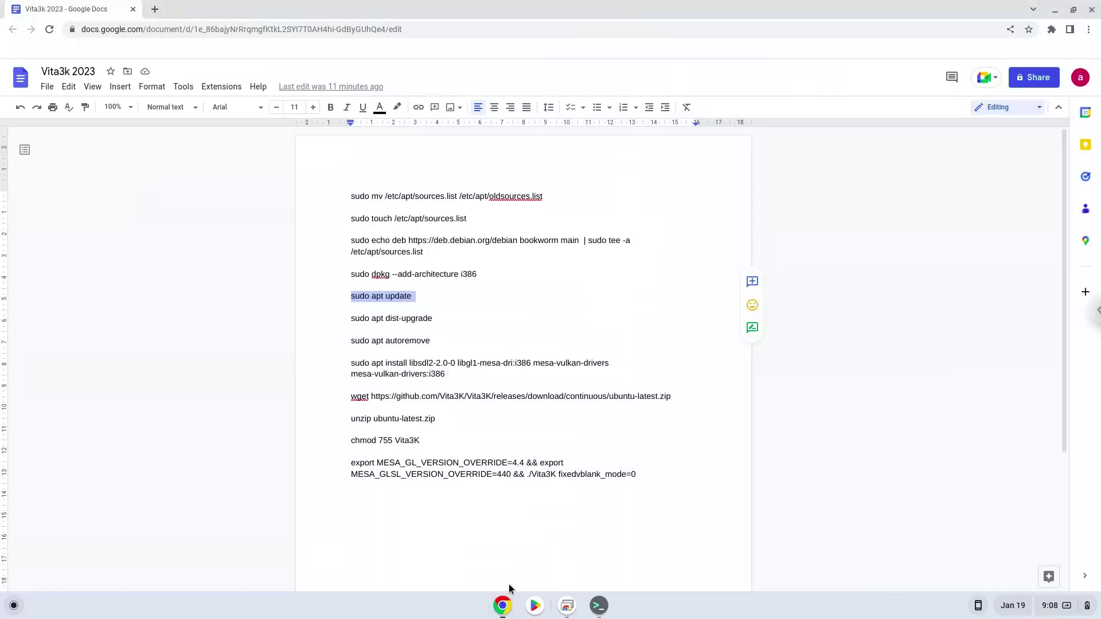
triple_click(385, 318)
right_click(385, 318)
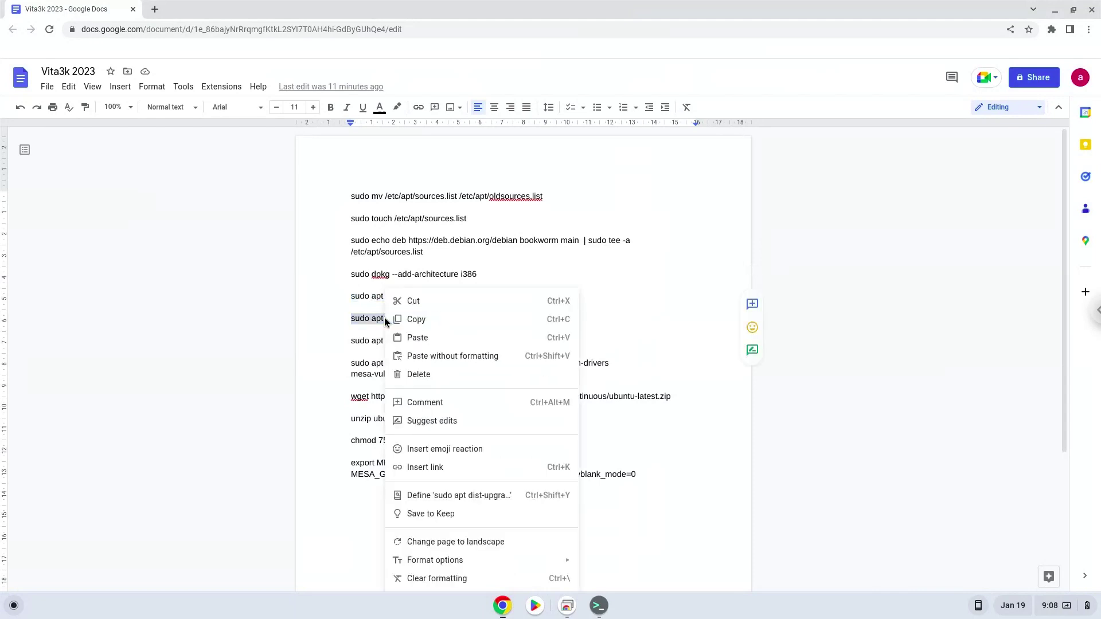
click(401, 321)
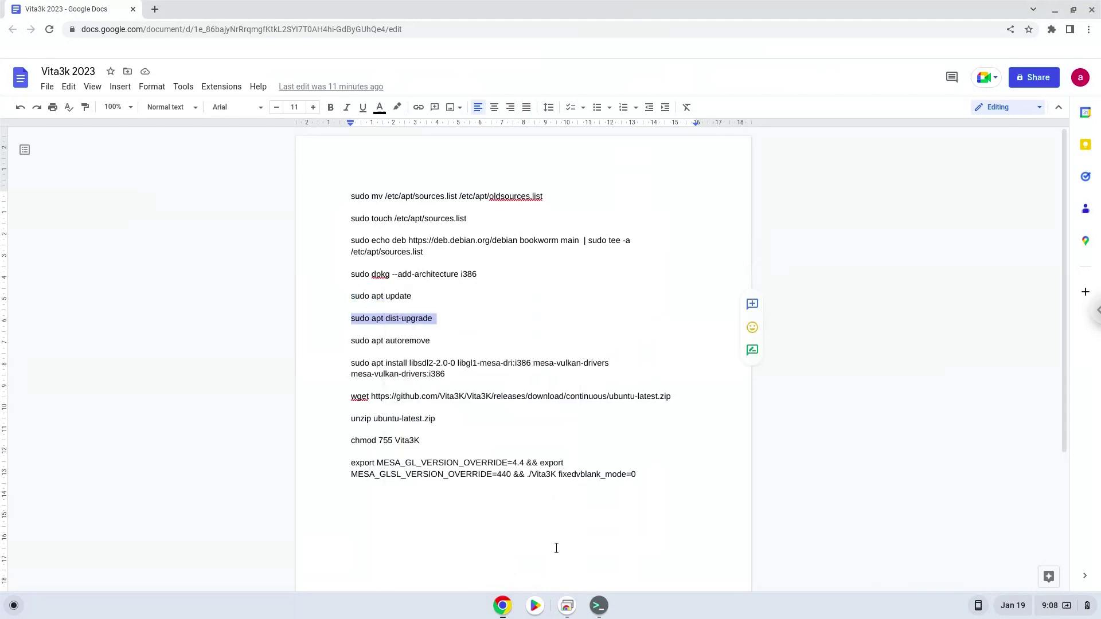
click(599, 602)
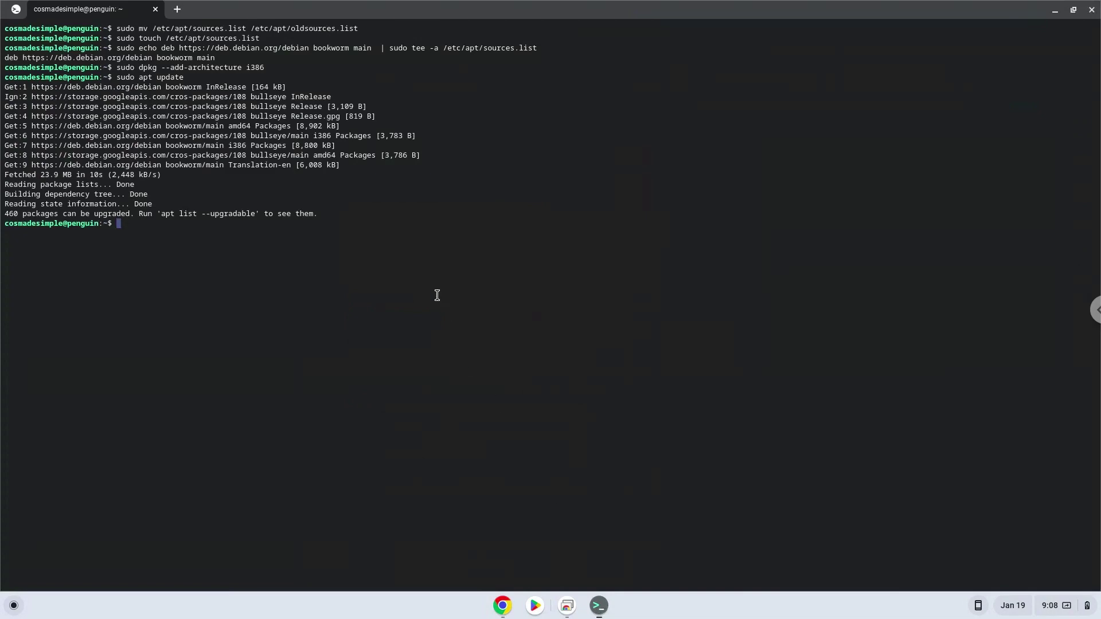
key(ctrl+shift+v)
key(Return)
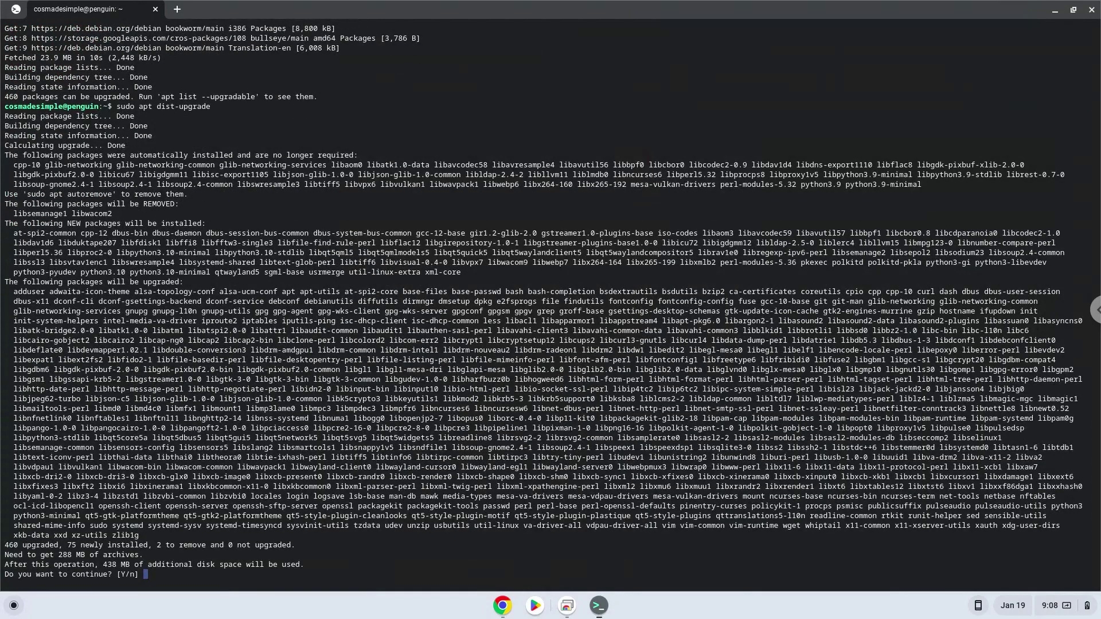
key(Return)
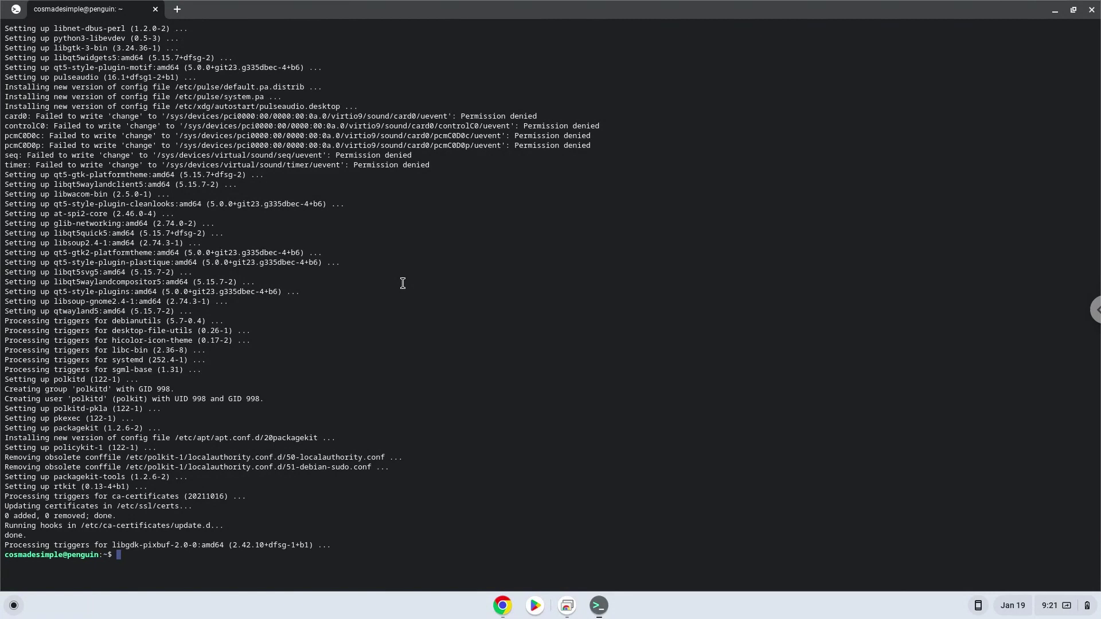
Copy "sudo apt autoremove" from the Google Docs document, run it in the Terminal and accept the package removal.
click(502, 607)
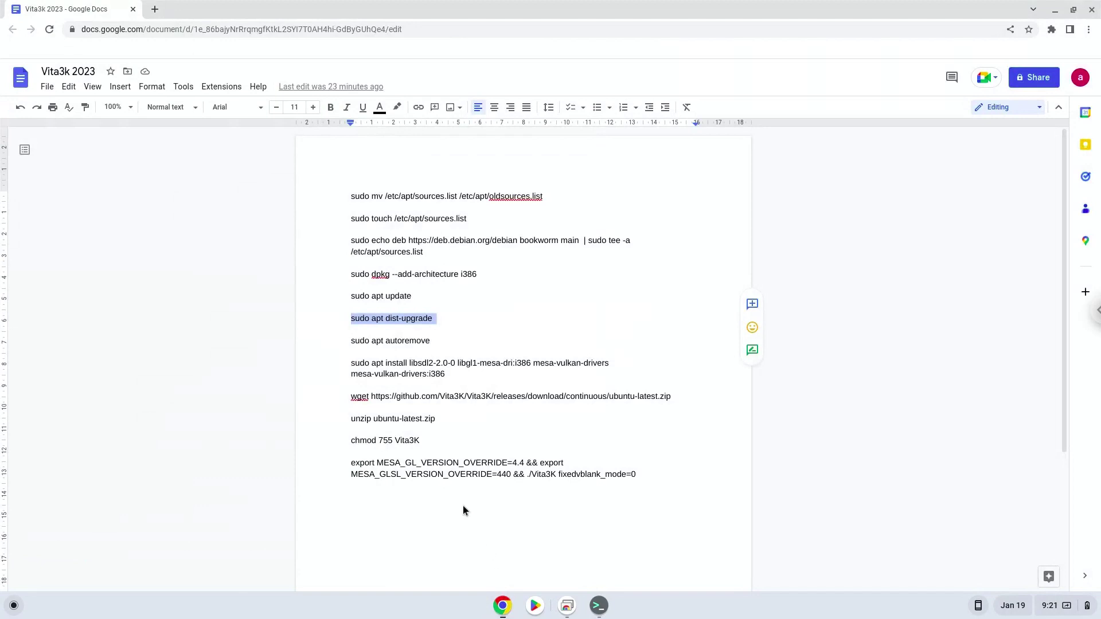
triple_click(394, 341)
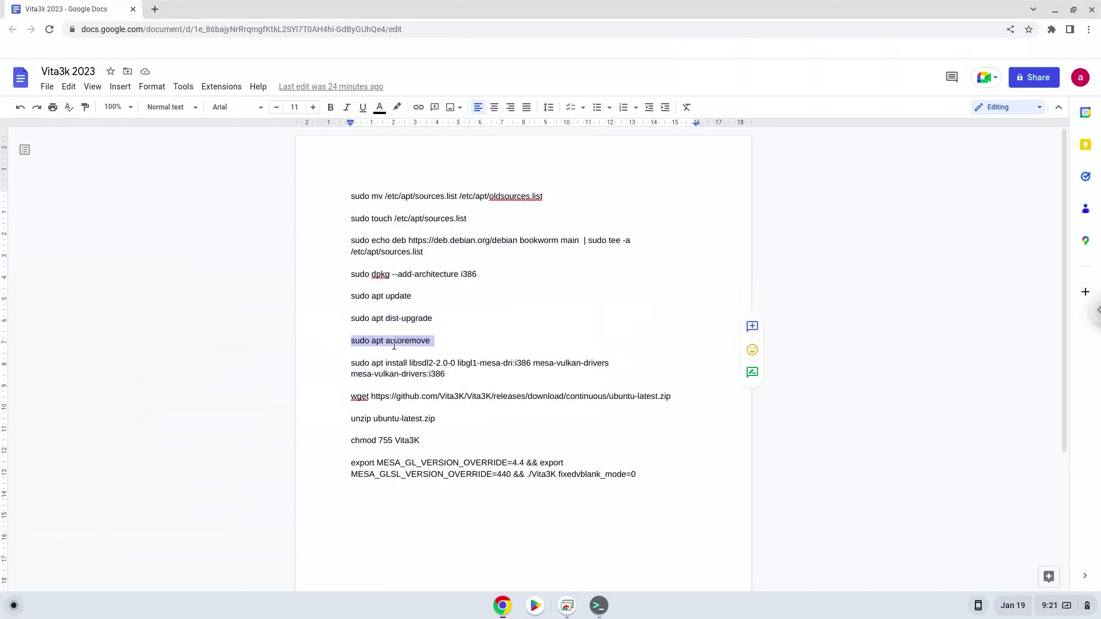
right_click(394, 344)
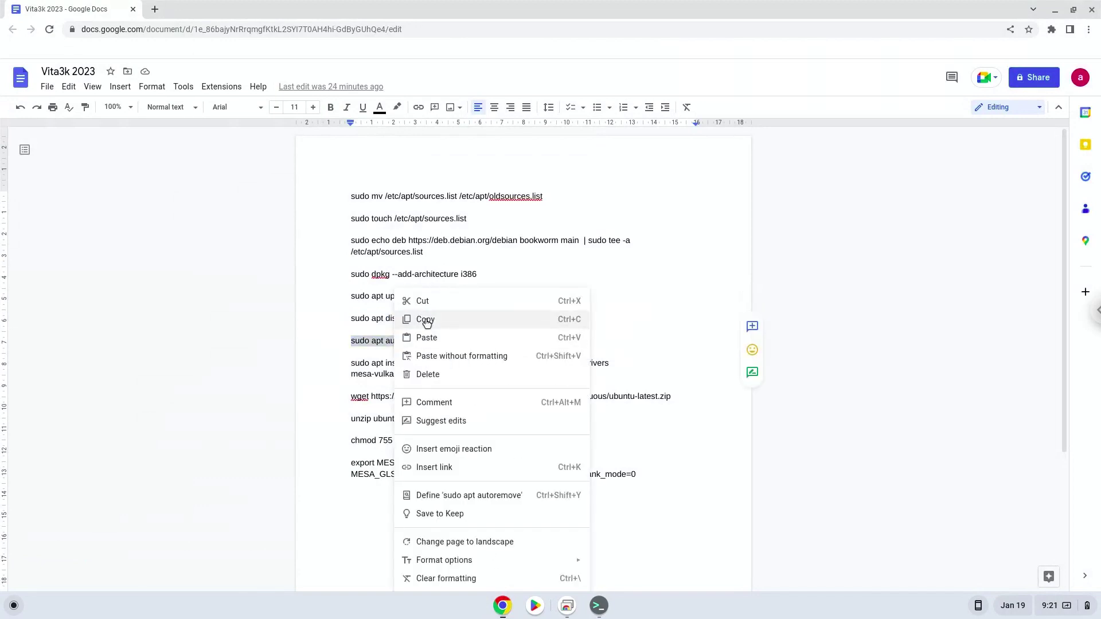
click(425, 319)
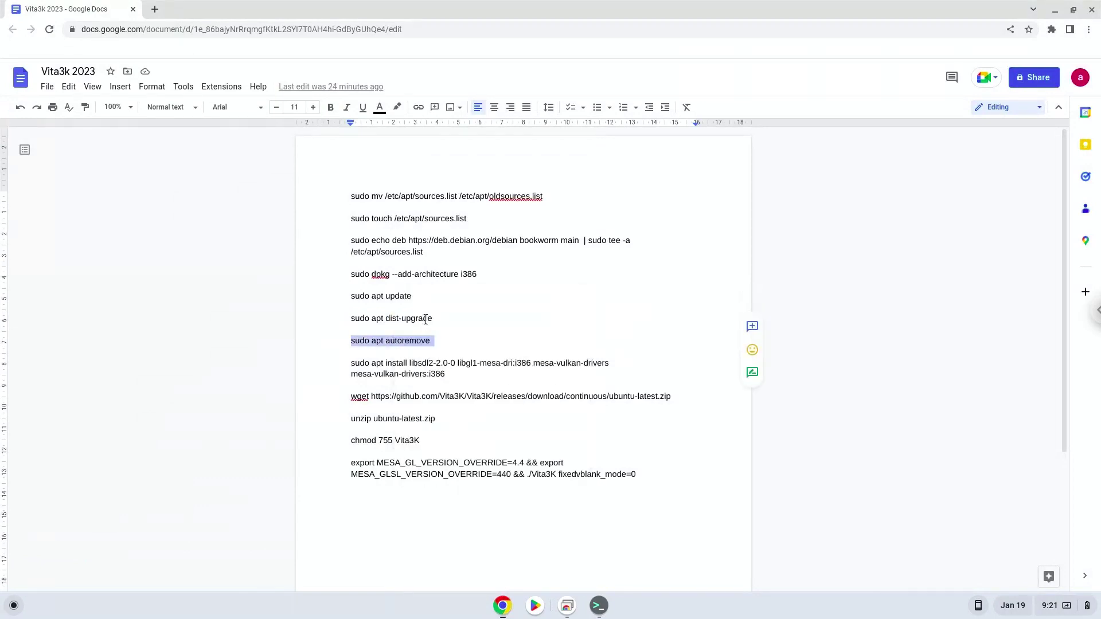
click(598, 605)
key(ctrl+shift+v)
key(Return)
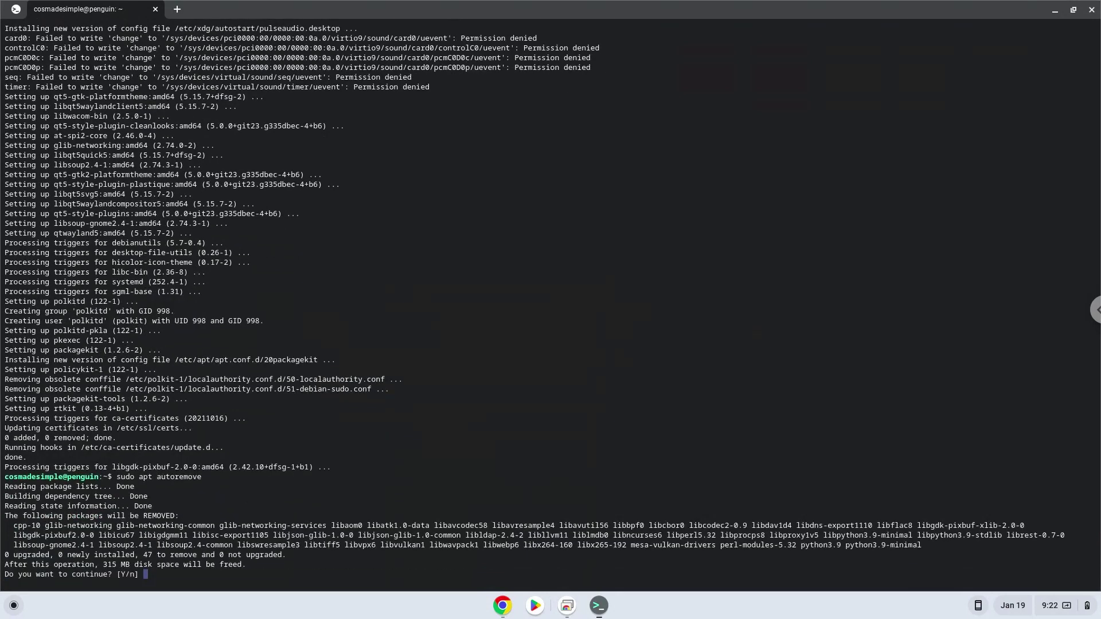
key(Return)
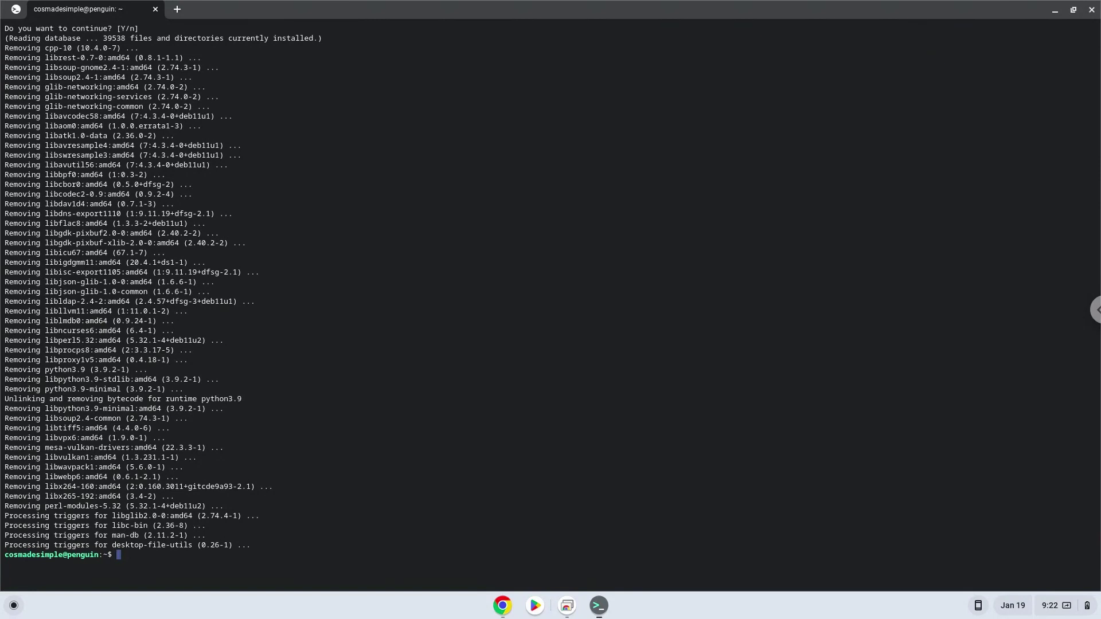
Copy "sudo apt install libsdl2-2.0-0 libgl1-mesa-dri:i386 mesa-vulkan-drivers mesa-vulkan-drivers:i386" from the Google Docs document, run it in the Terminal and accept the installation.
click(503, 606)
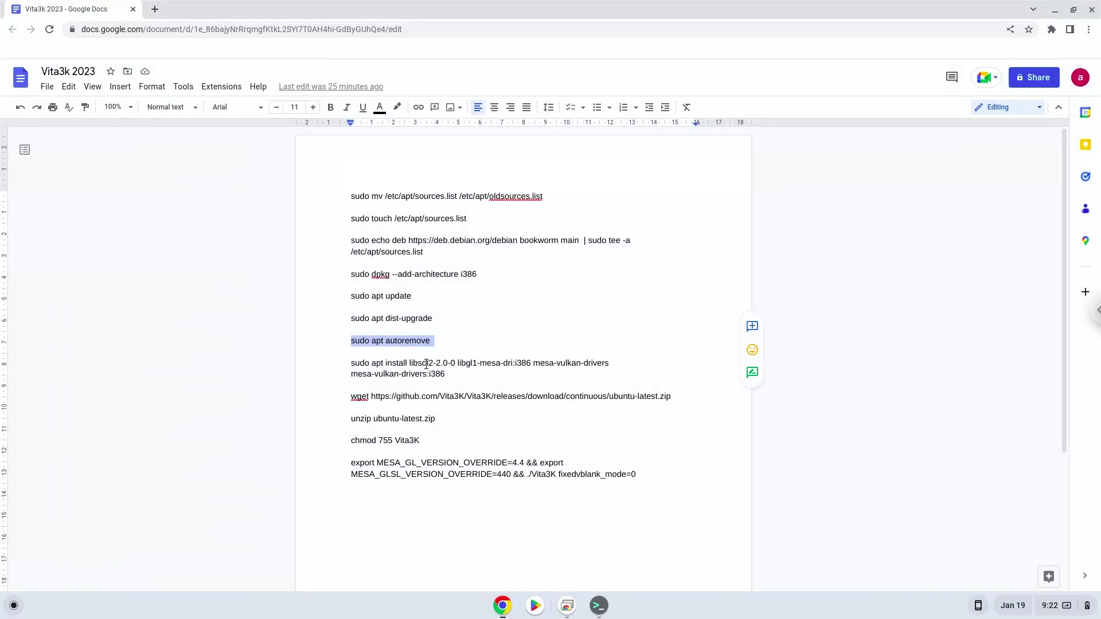
triple_click(425, 363)
right_click(427, 363)
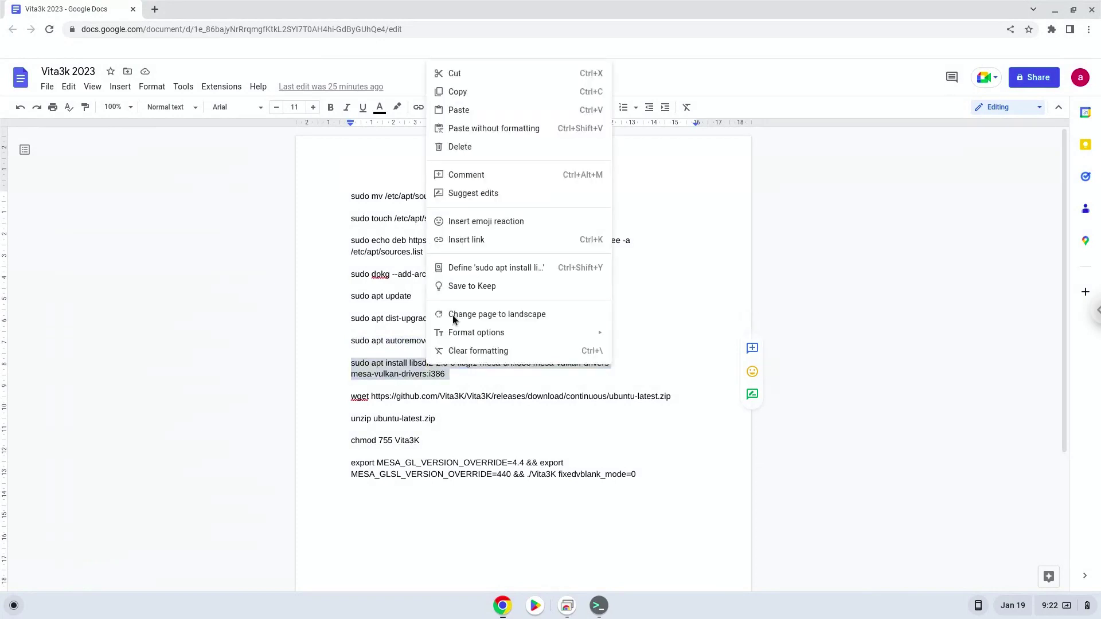
click(469, 96)
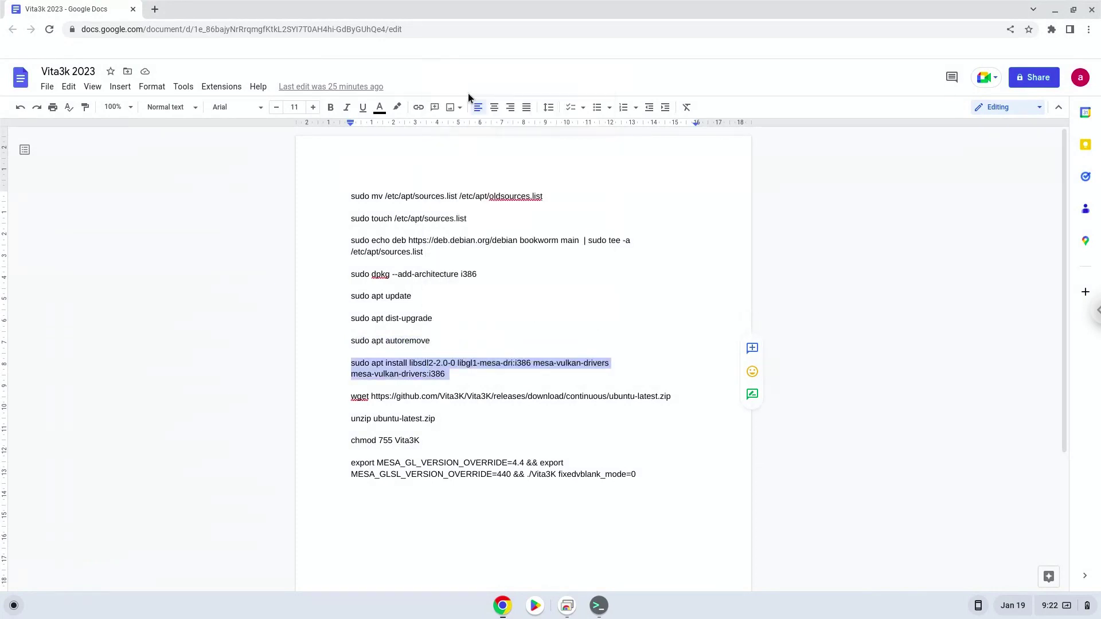
click(600, 612)
key(ctrl+shift+v)
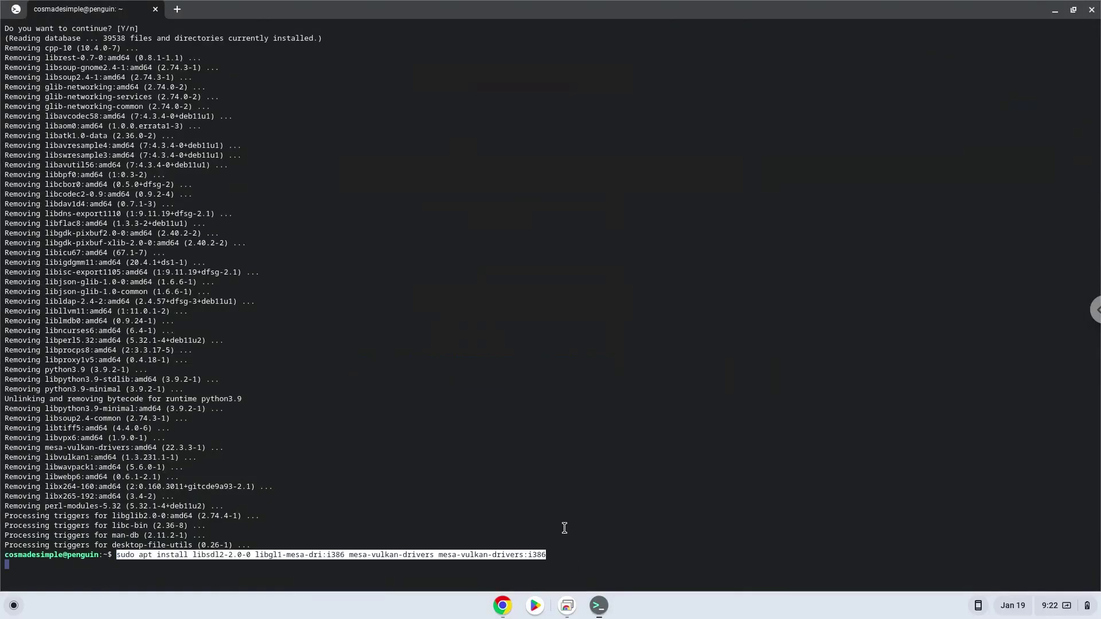
key(Return)
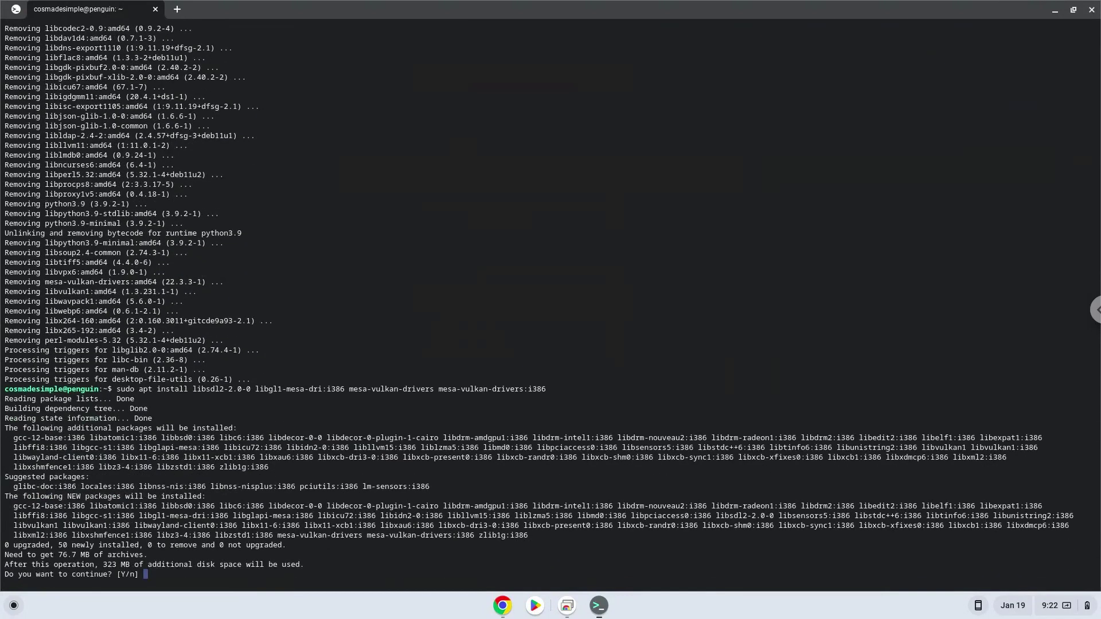
key(Return)
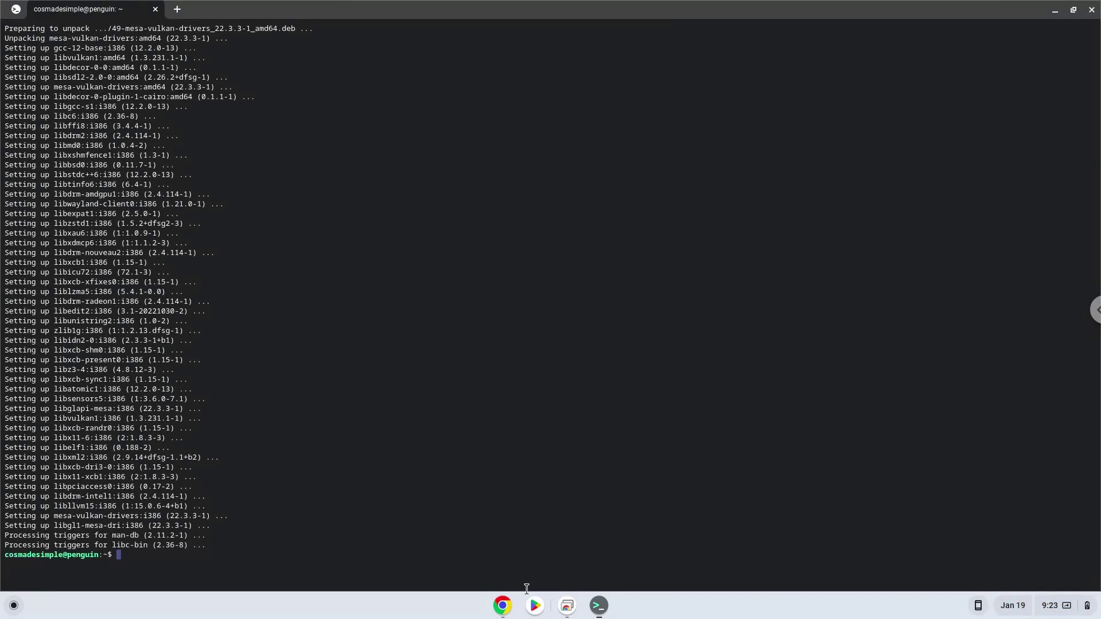
click(503, 606)
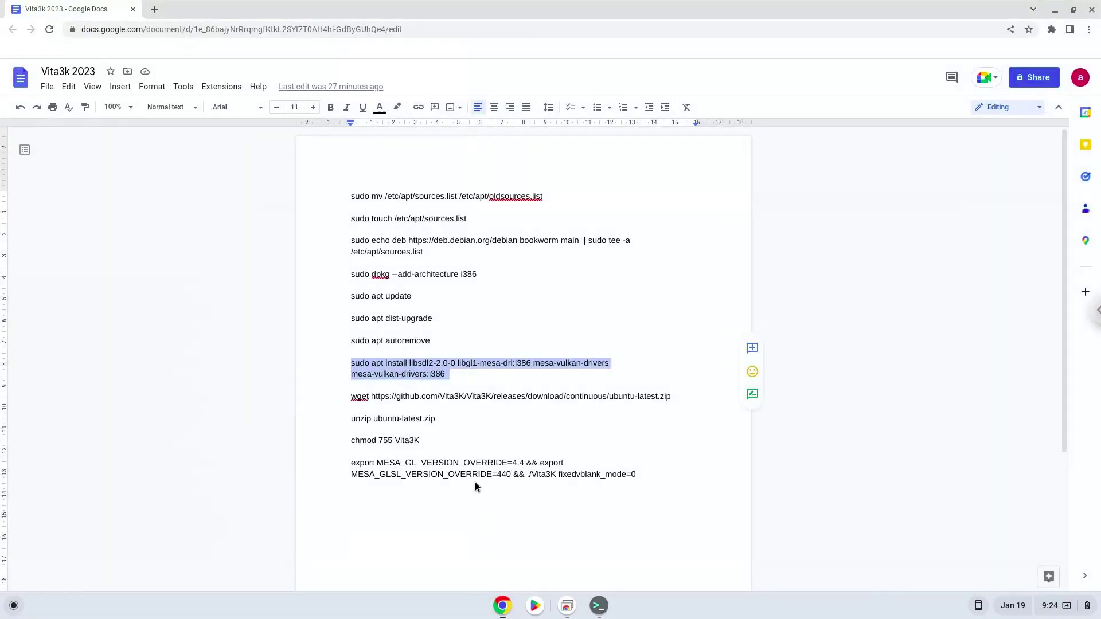
triple_click(470, 395)
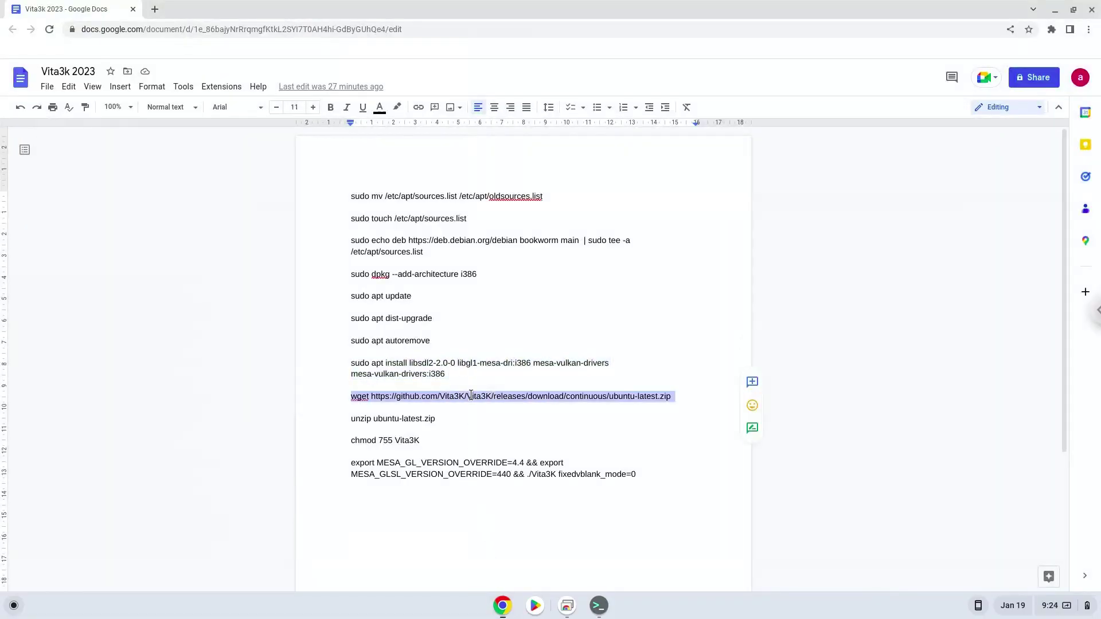
right_click(470, 396)
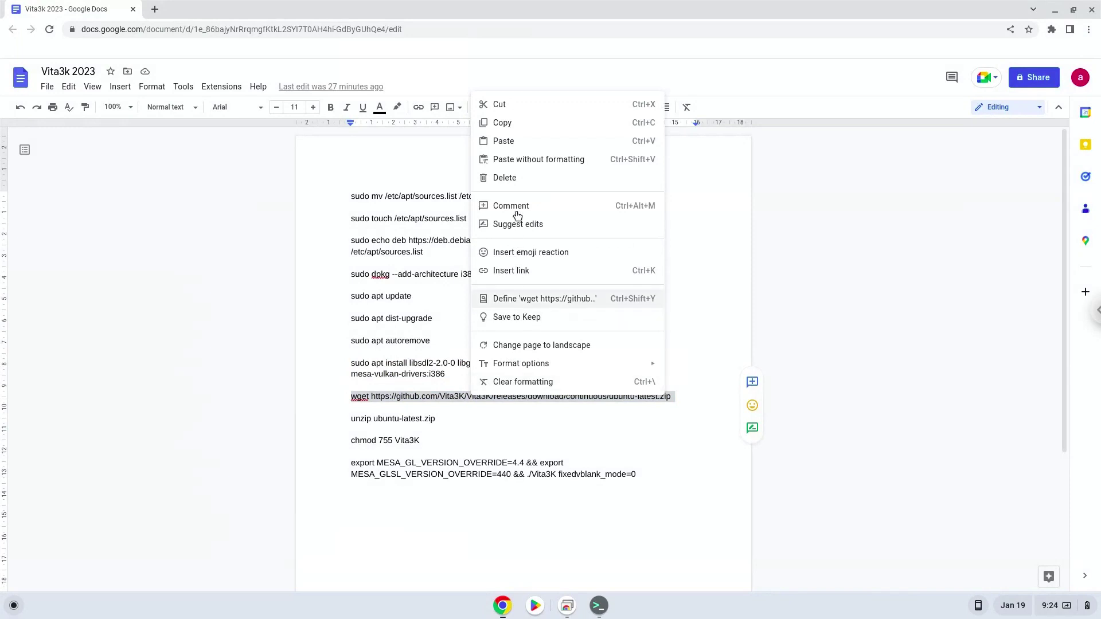
click(520, 124)
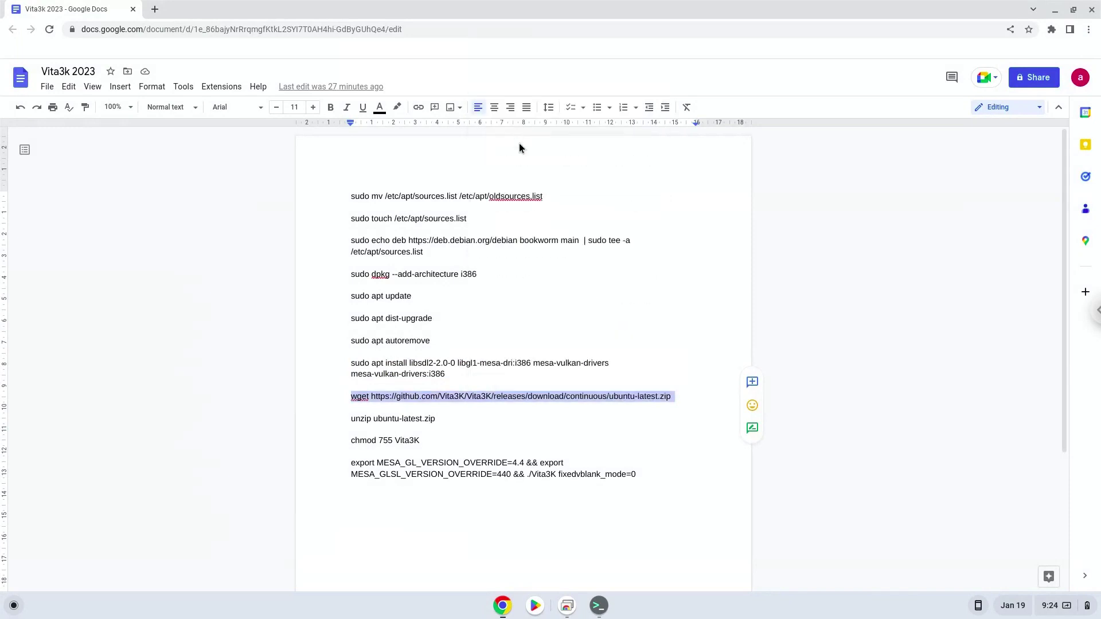
click(599, 605)
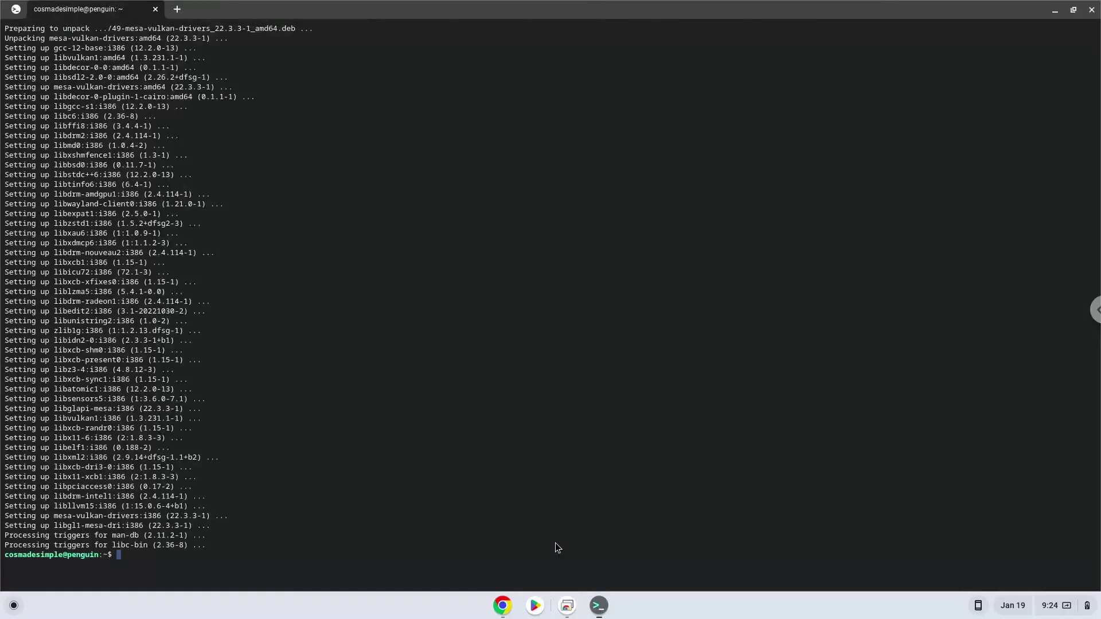
key(ctrl+shift+v)
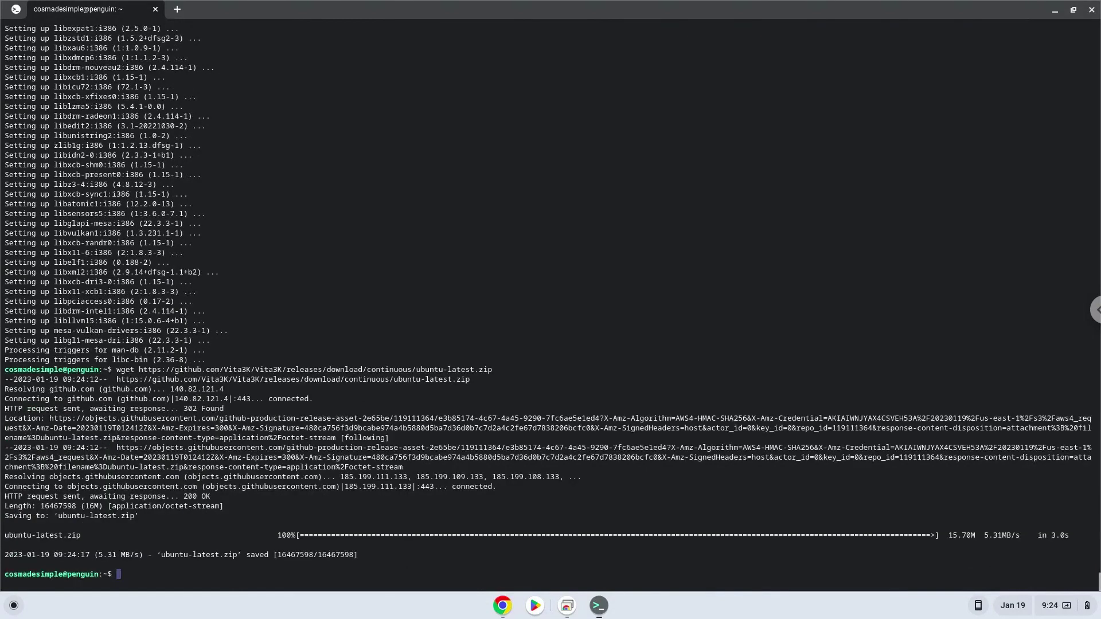
Copy "unzip ubuntu-latest.zip" from the Google Docs document and run it in the Terminal.
click(501, 610)
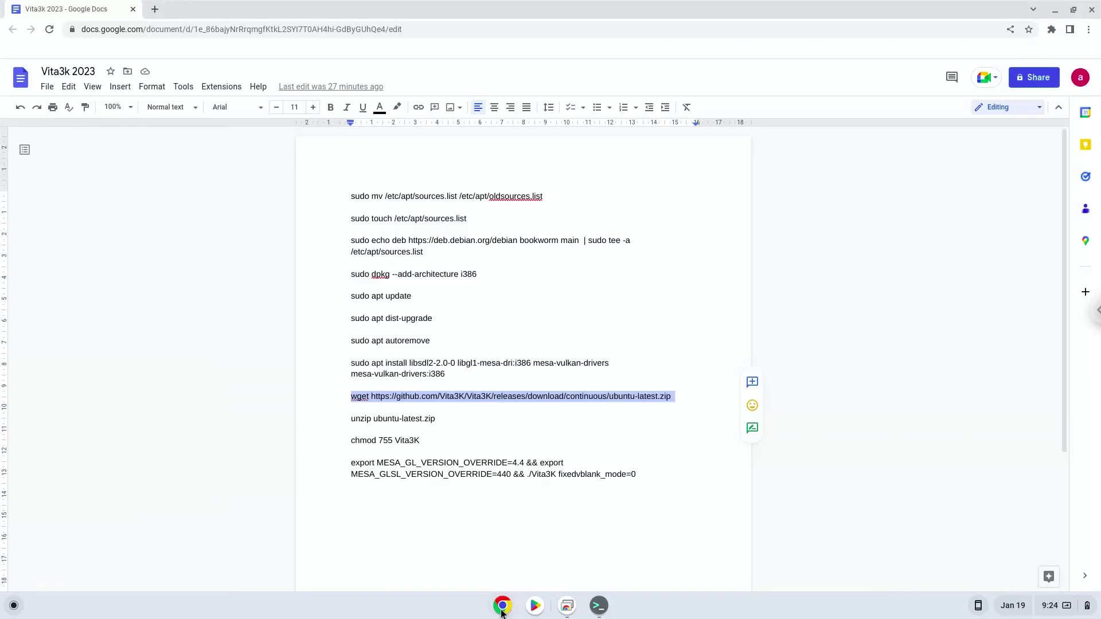
triple_click(387, 421)
right_click(387, 420)
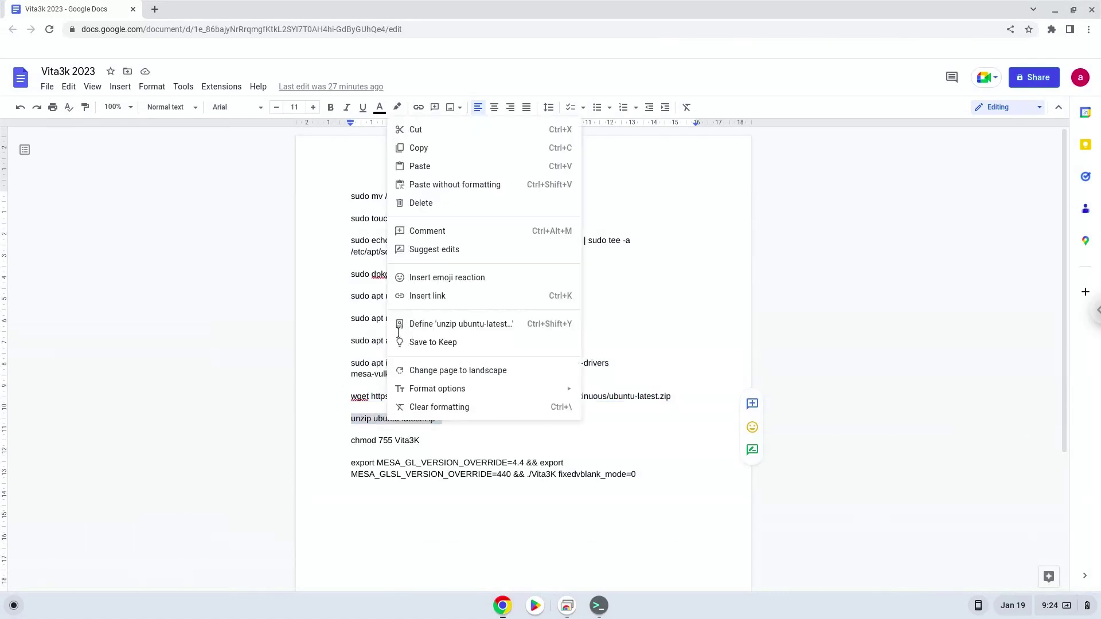
click(426, 148)
click(598, 605)
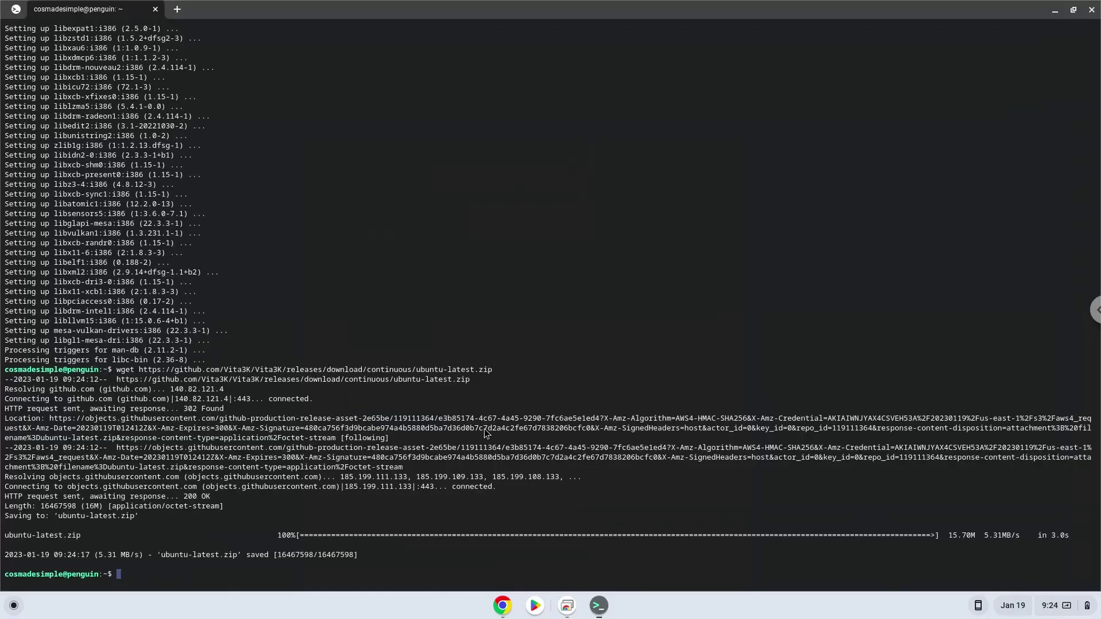
key(ctrl+shift+v)
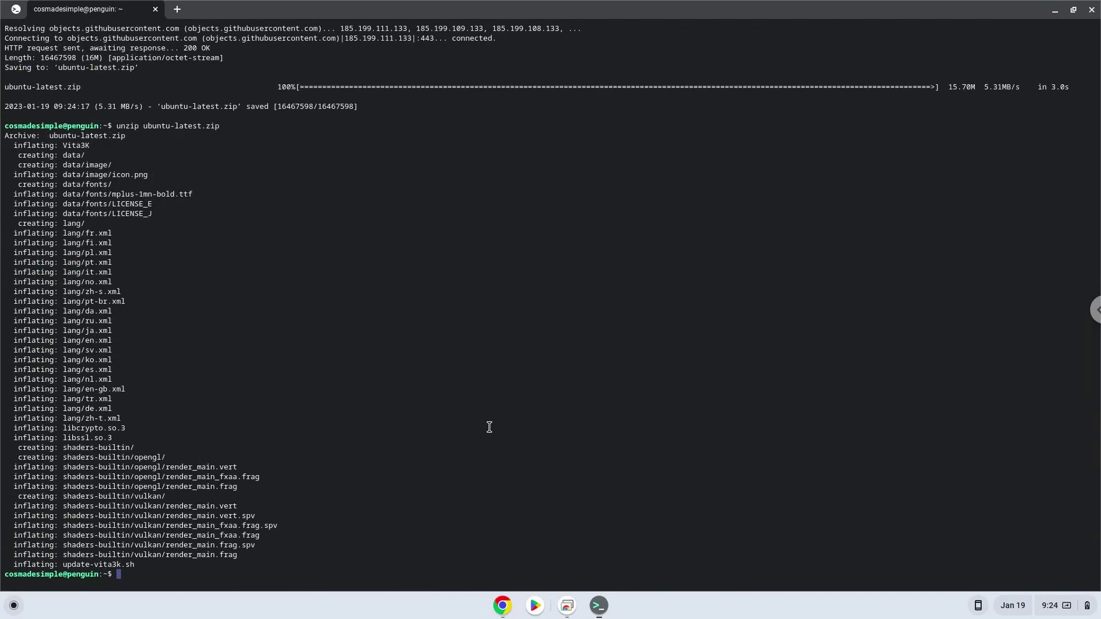
Copy "chmod 755 Vita3K" from the Google Docs document and run it in the Terminal.
click(502, 608)
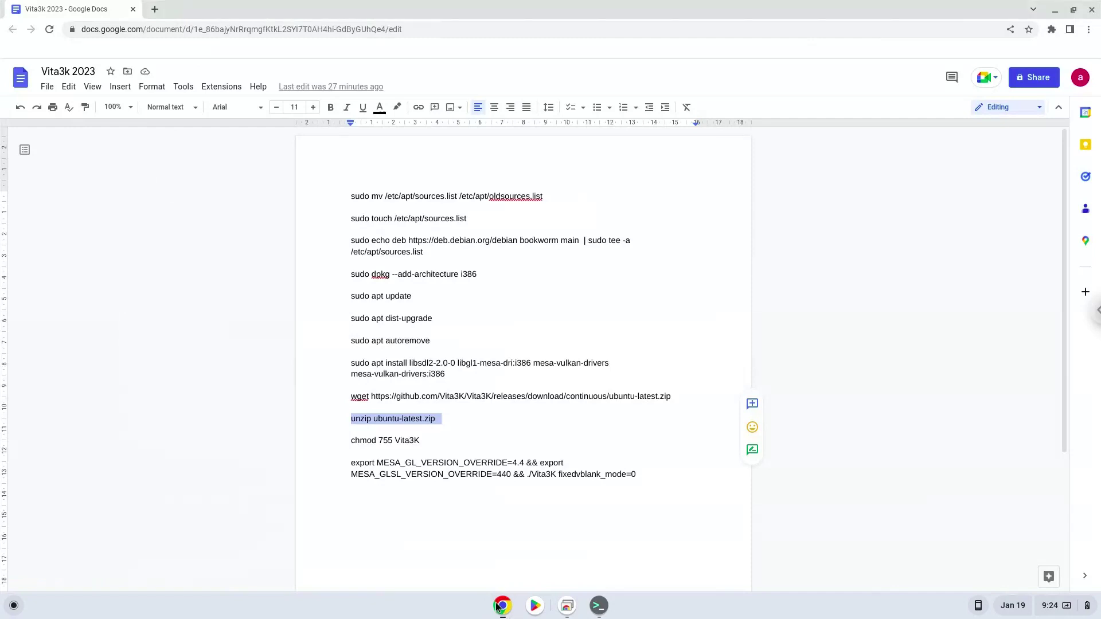
triple_click(395, 440)
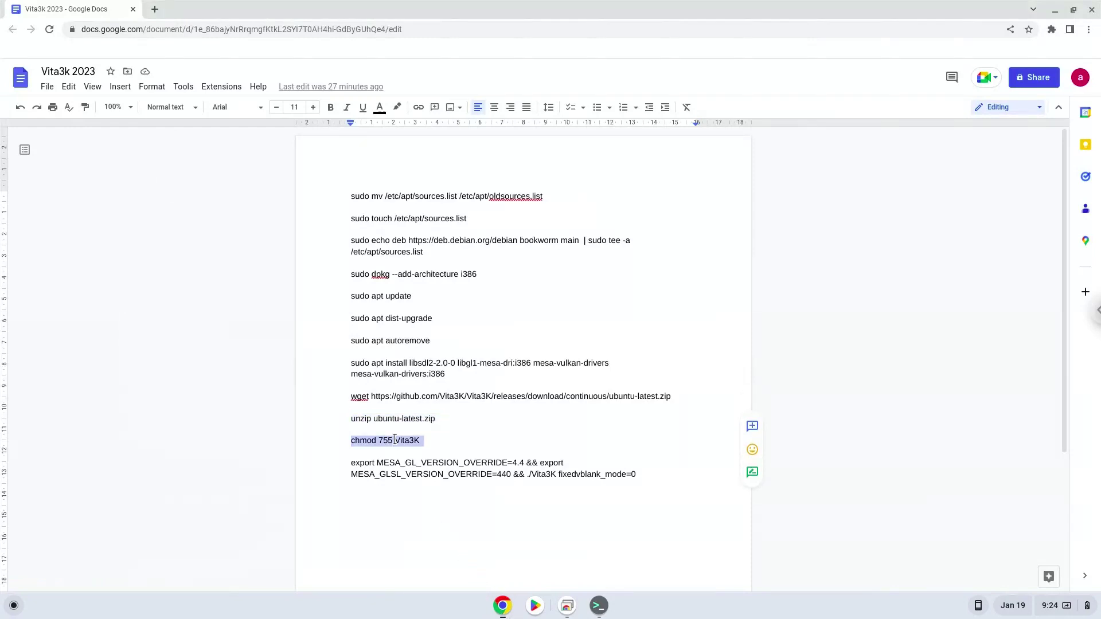
right_click(394, 440)
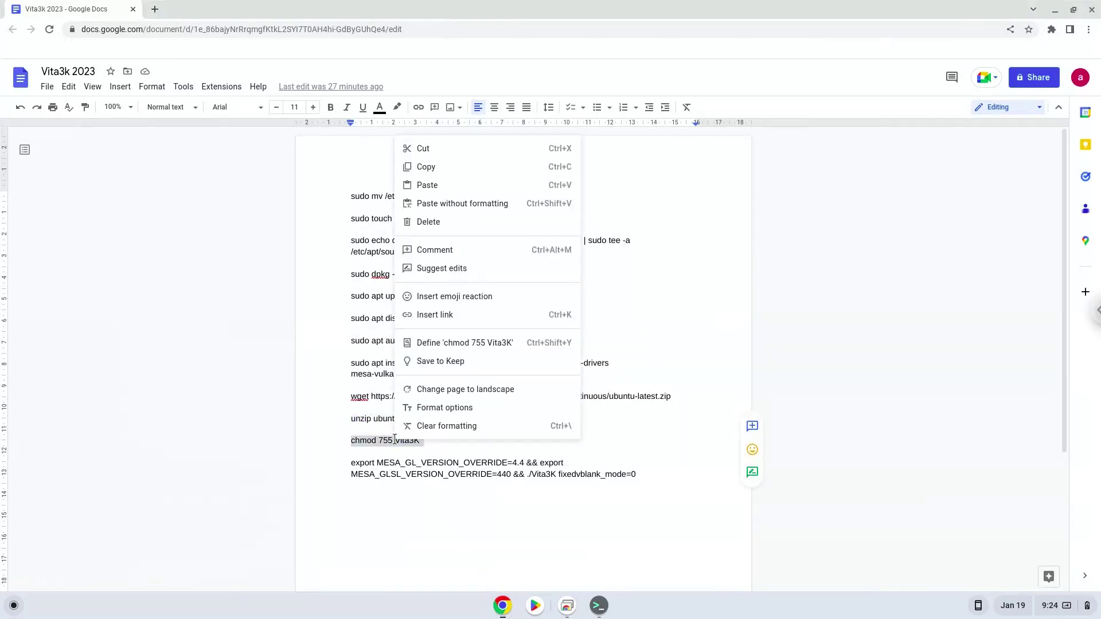
click(426, 167)
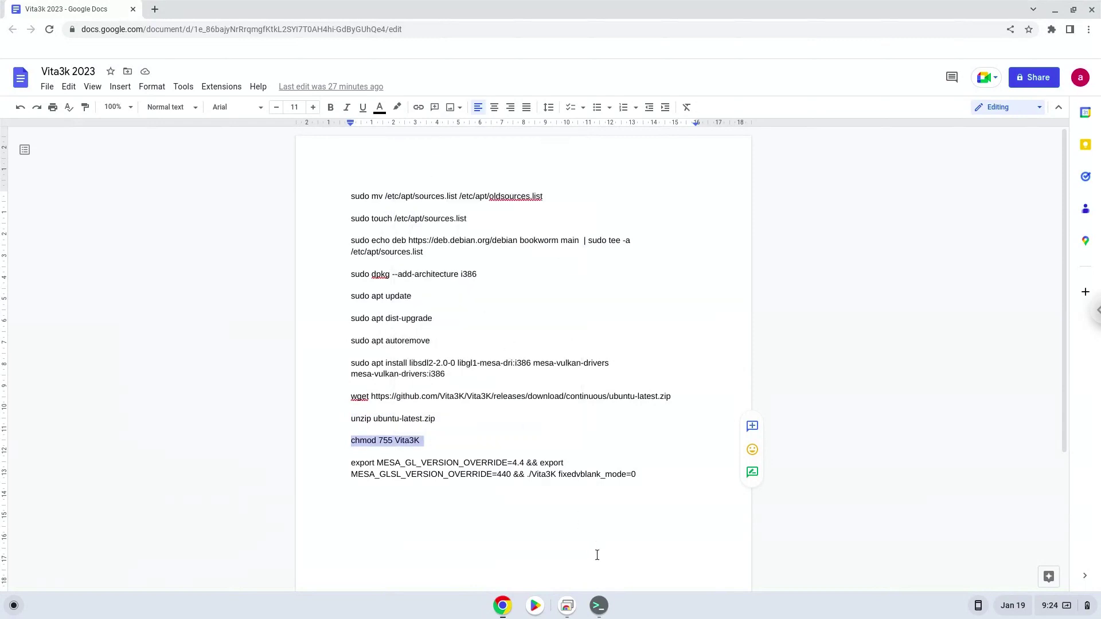
click(599, 602)
key(ctrl+shift+v)
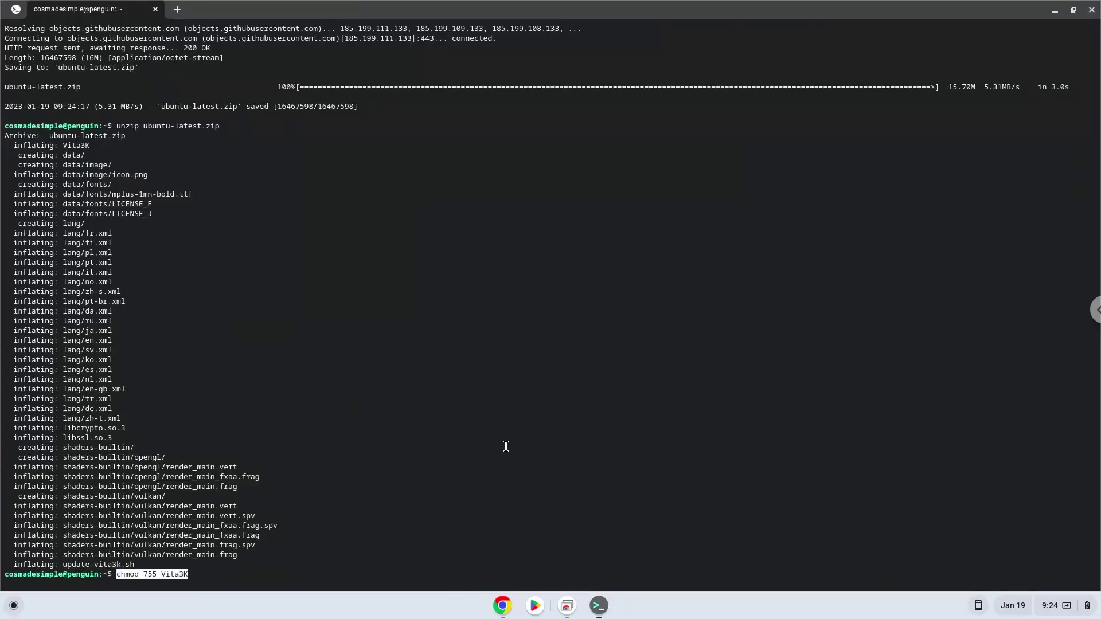
key(Return)
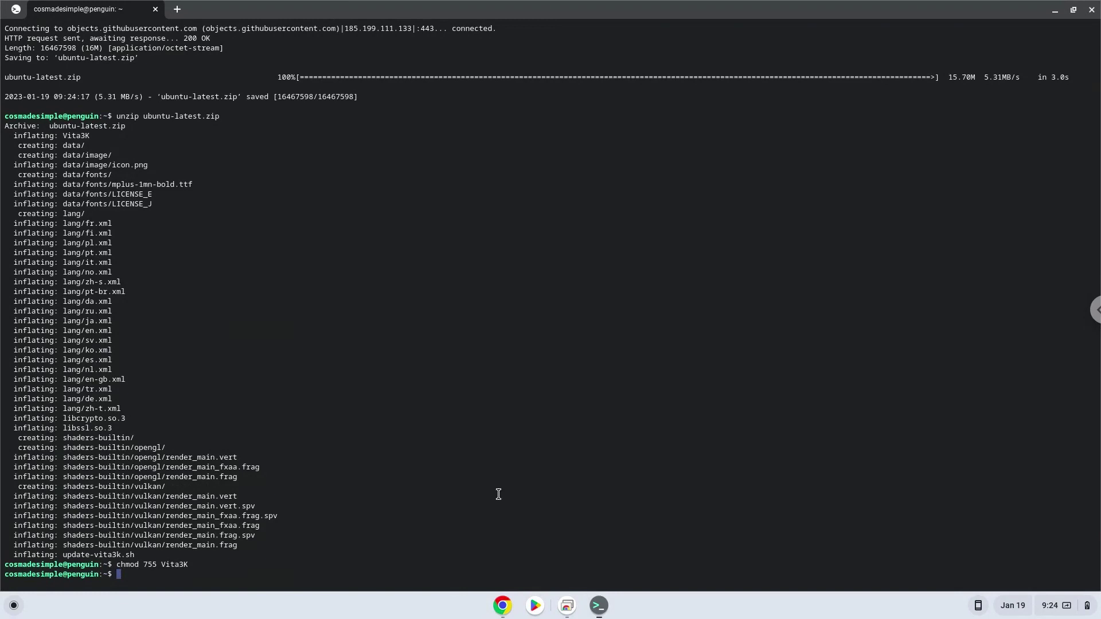
Copy "export MESA_GL_VERSION_OVERRIDE=4.4 && export MESA_GLSL_VERSION_OVERRIDE=440 && ./Vita3K fixedvblank_mode=0" from the Google Docs document, run it in the Terminal and minimize the open windows.
click(501, 607)
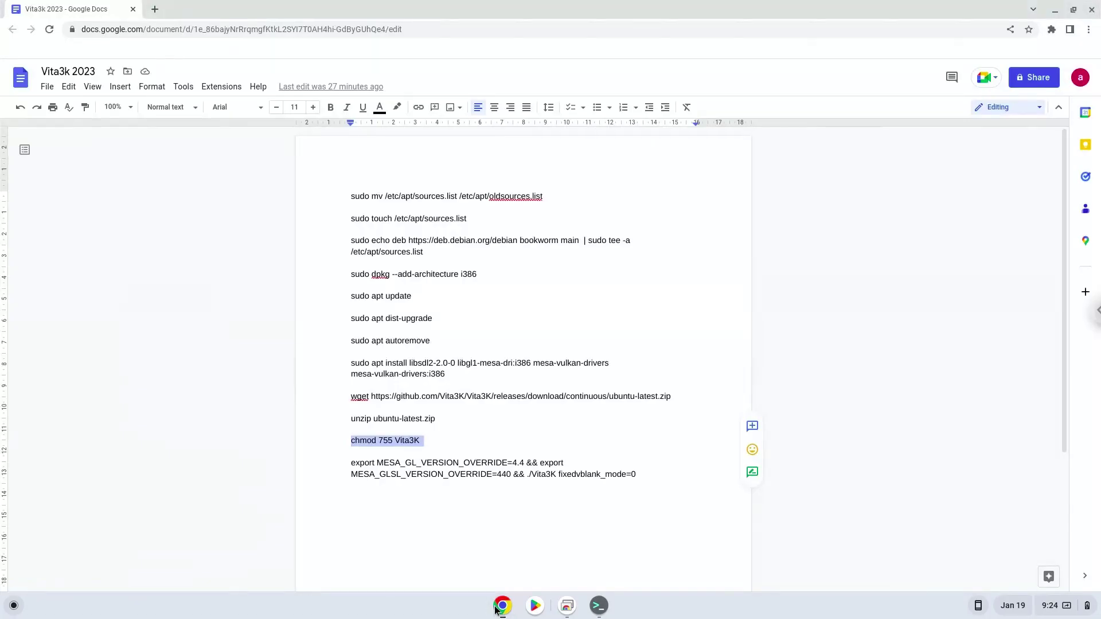
triple_click(453, 467)
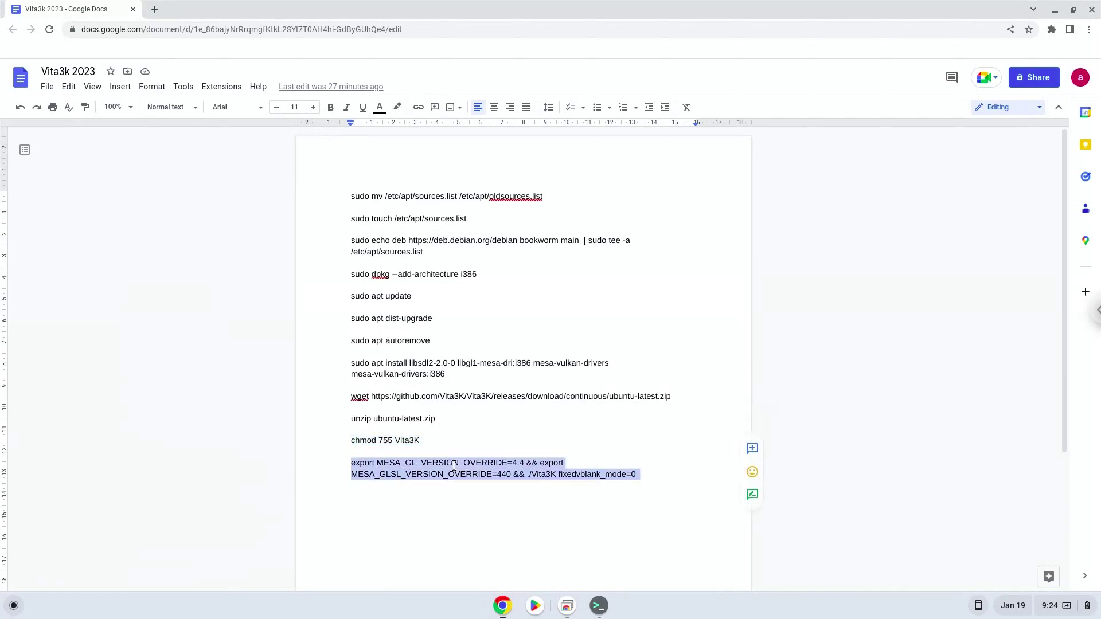
right_click(453, 466)
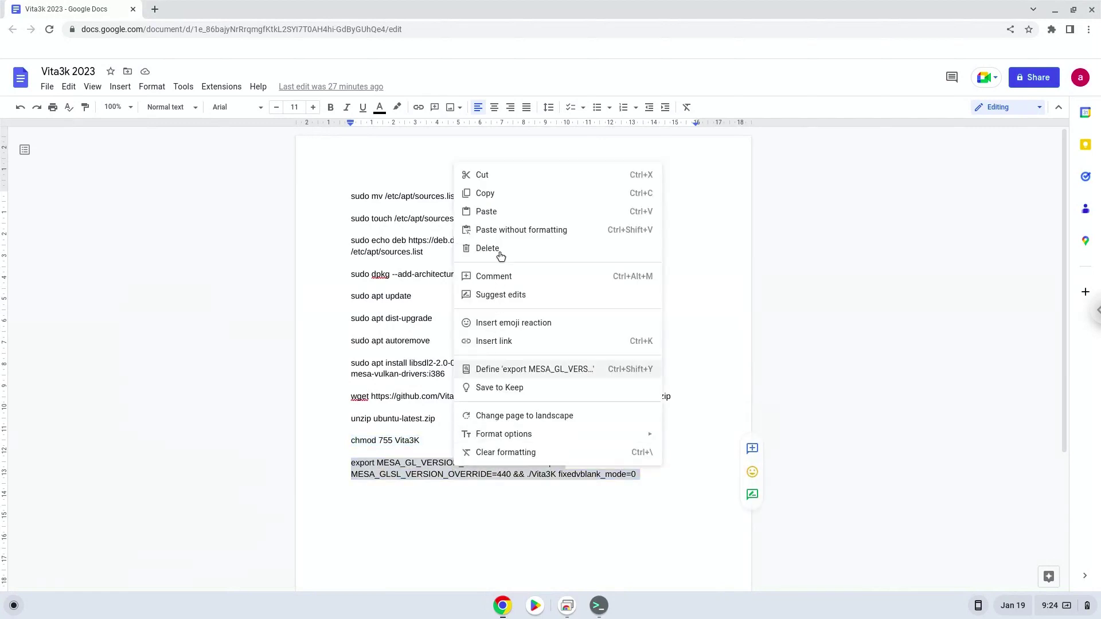
click(504, 194)
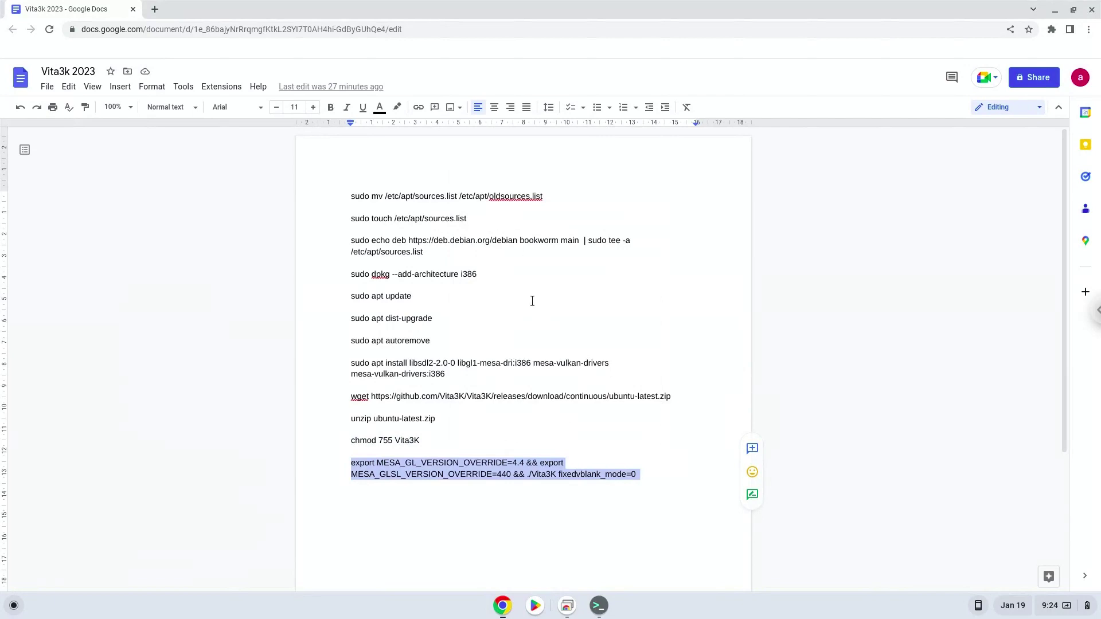
key(alt+Tab)
key(ctrl+shift+v)
key(Return)
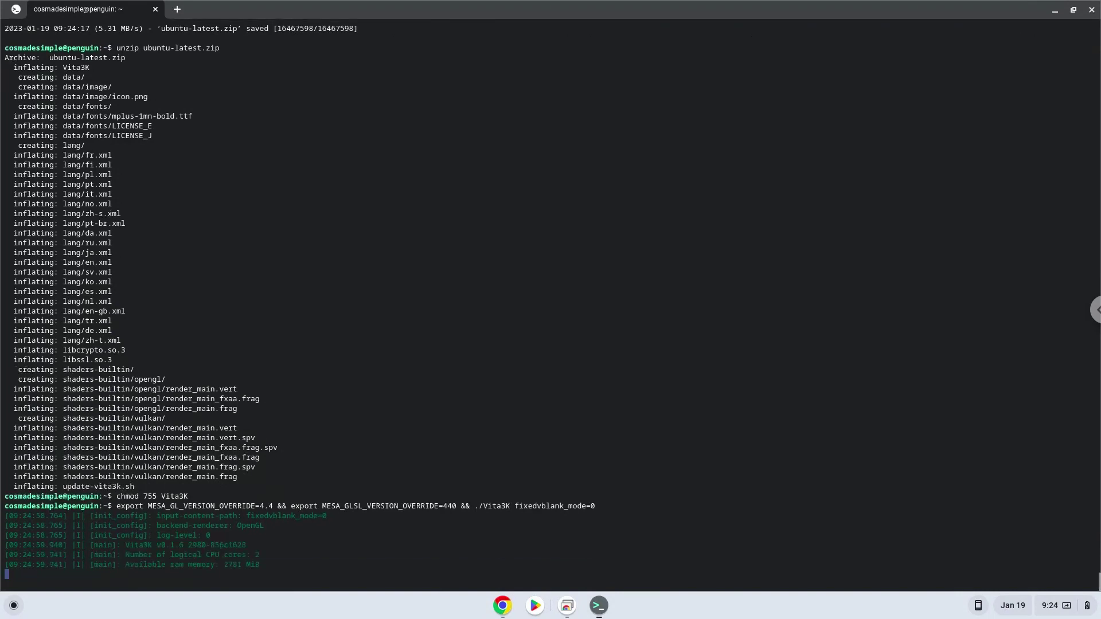
click(1053, 11)
click(1054, 12)
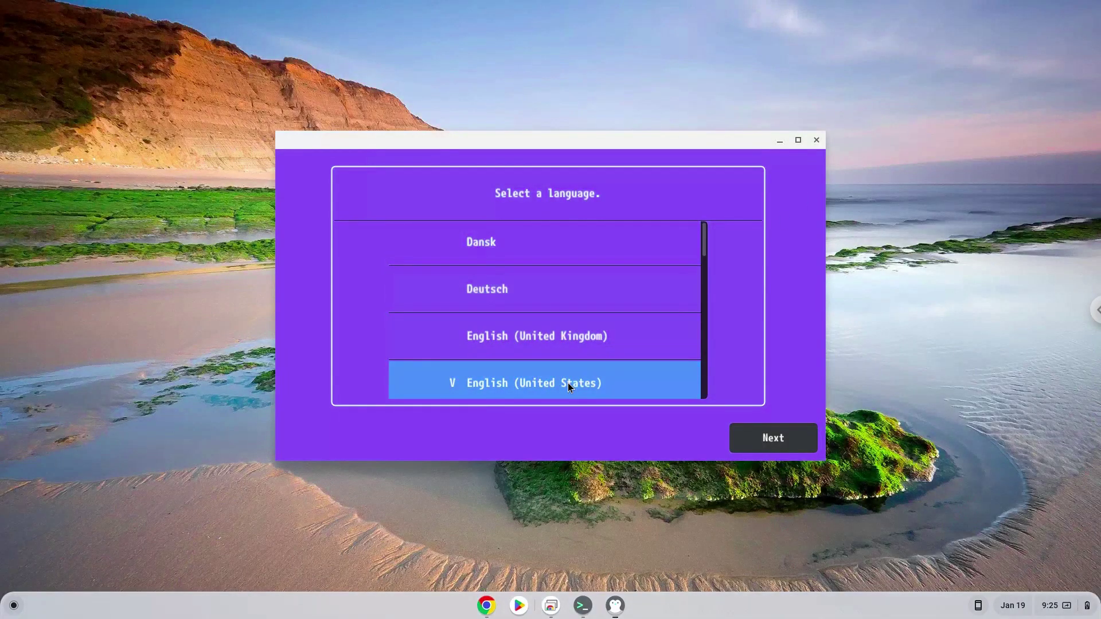
Accept English (United States) and the default emulator path in the Vita3K initial setup.
click(741, 437)
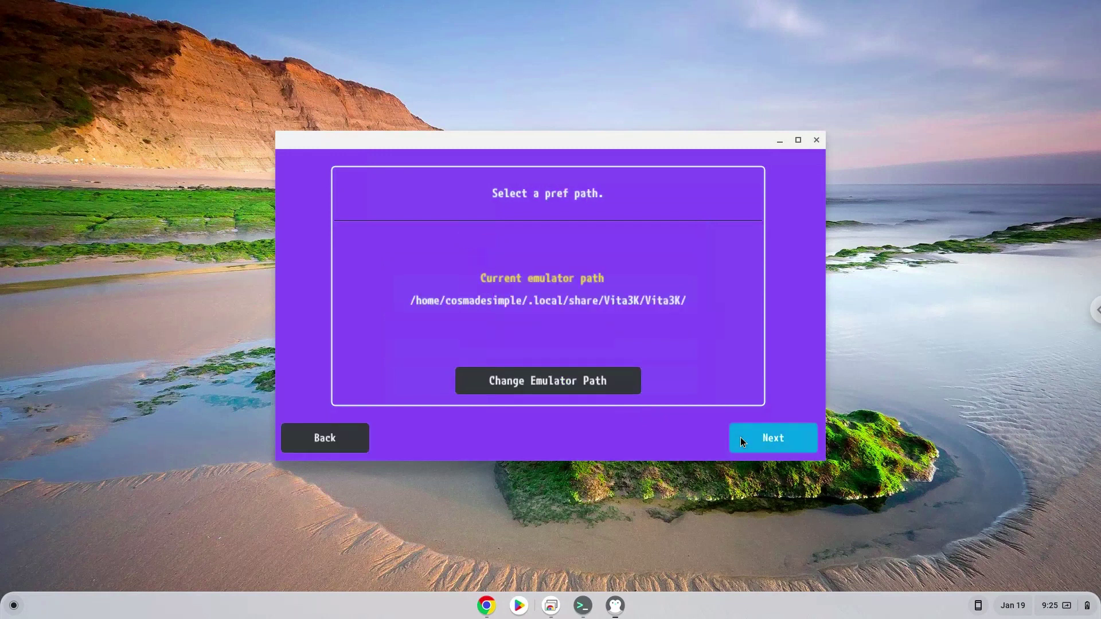
click(741, 437)
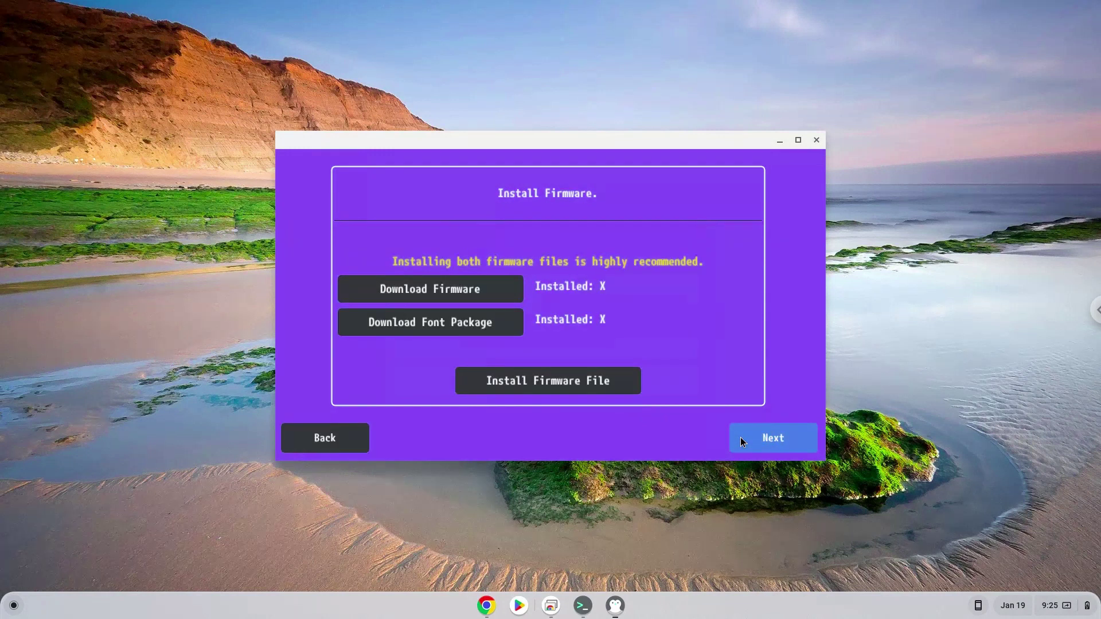
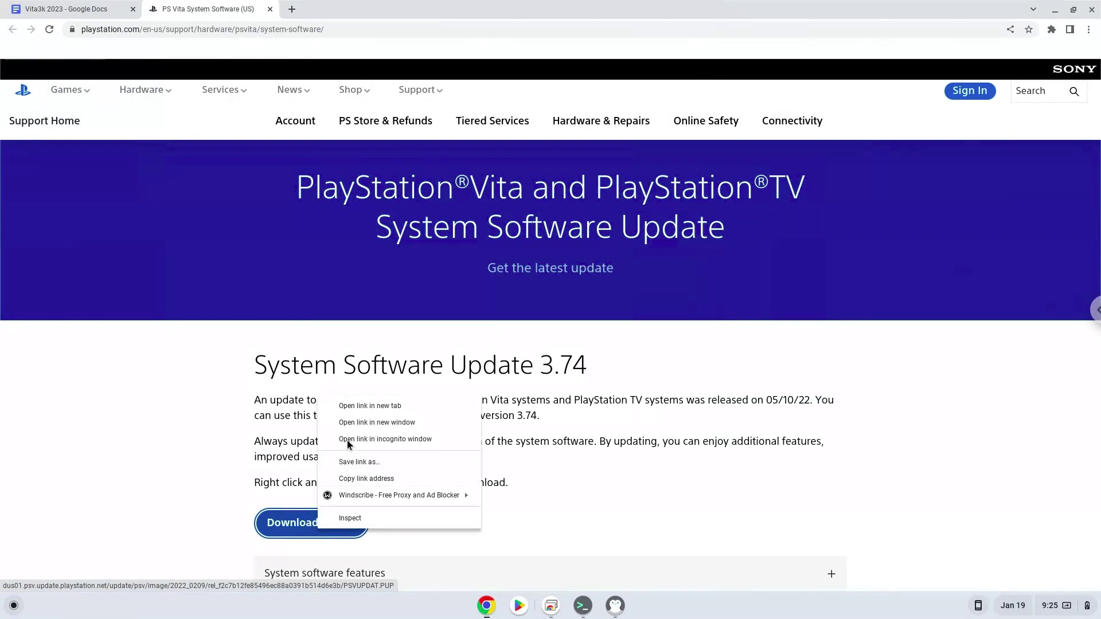
Download the PS Vita firmware file PSVUPDAT.PUP by opening the copied address of the PlayStation page's update link.
click(342, 478)
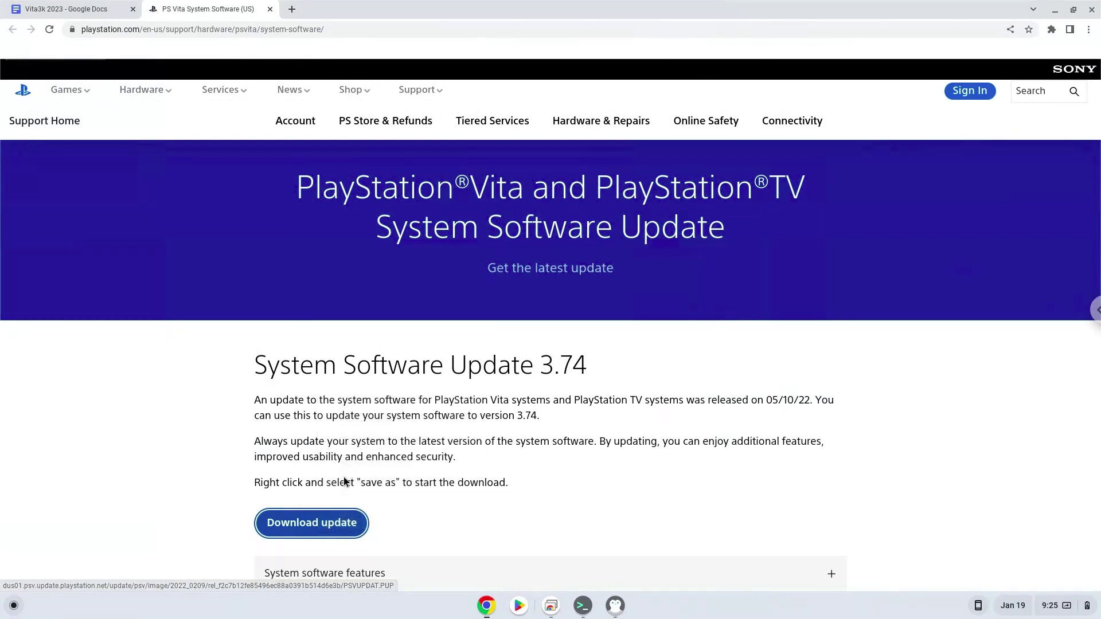
click(240, 30)
right_click(241, 30)
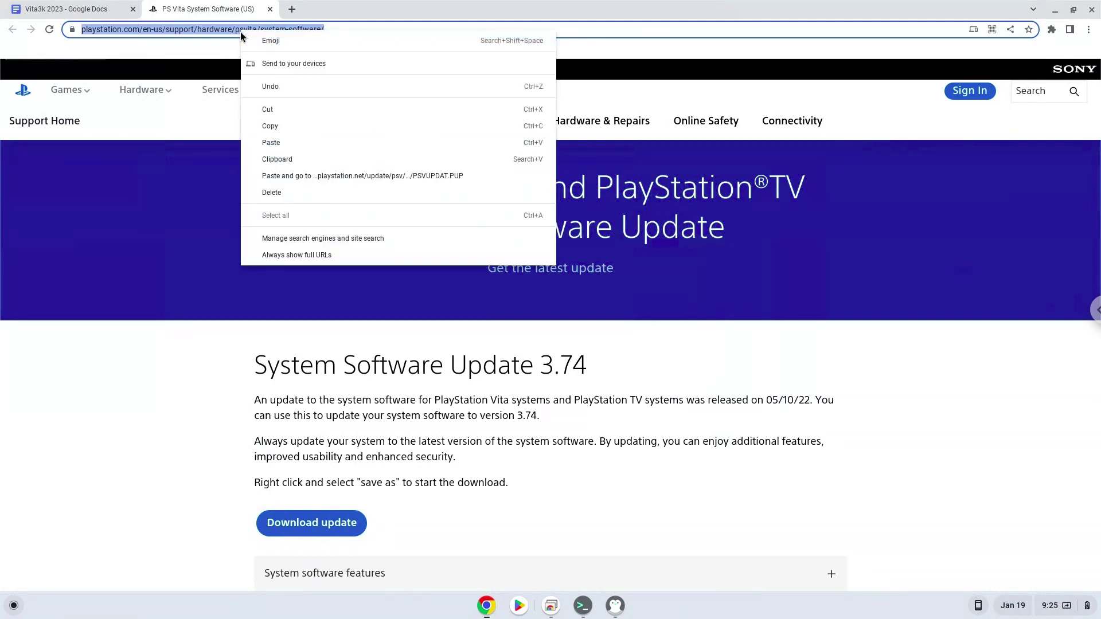
click(300, 177)
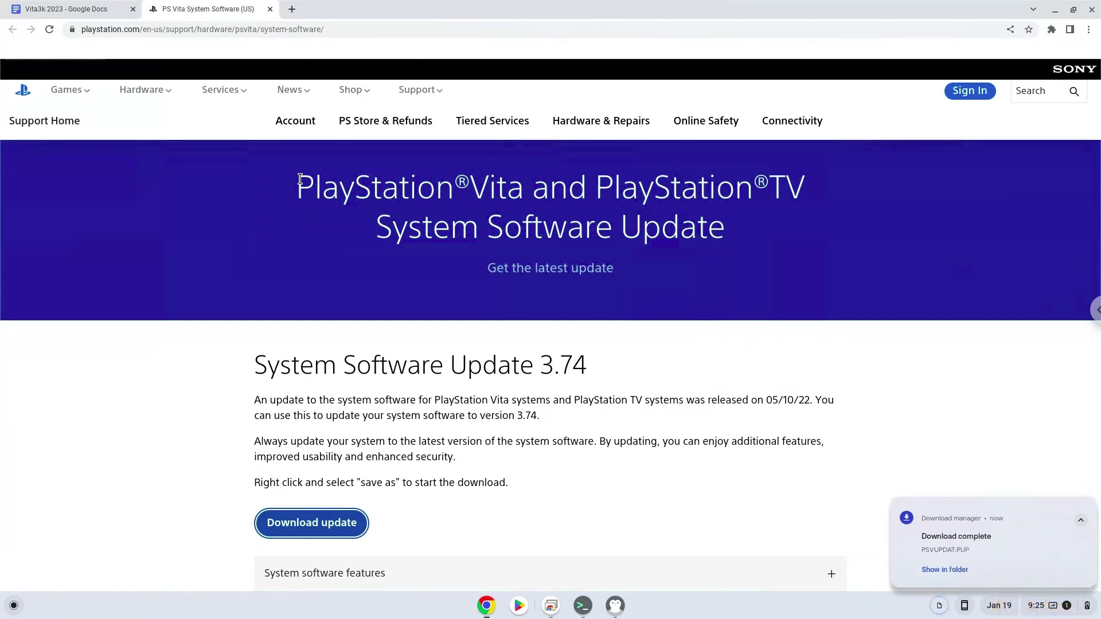
Move the downloaded PSVUPDAT.PUP from the Downloads folder to Linux files.
click(930, 571)
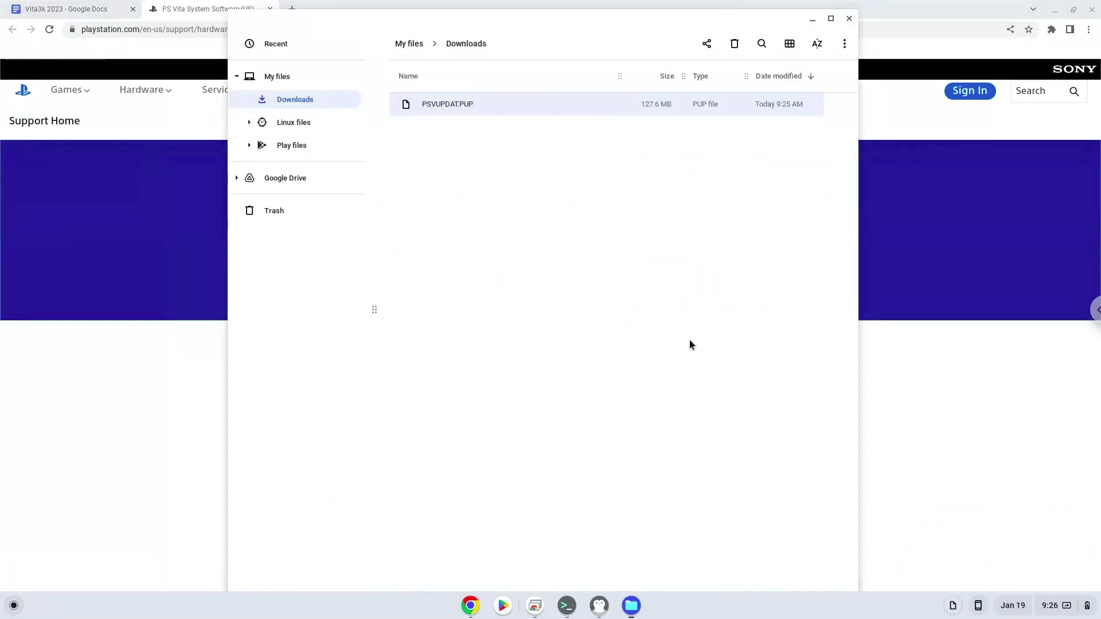
right_click(450, 108)
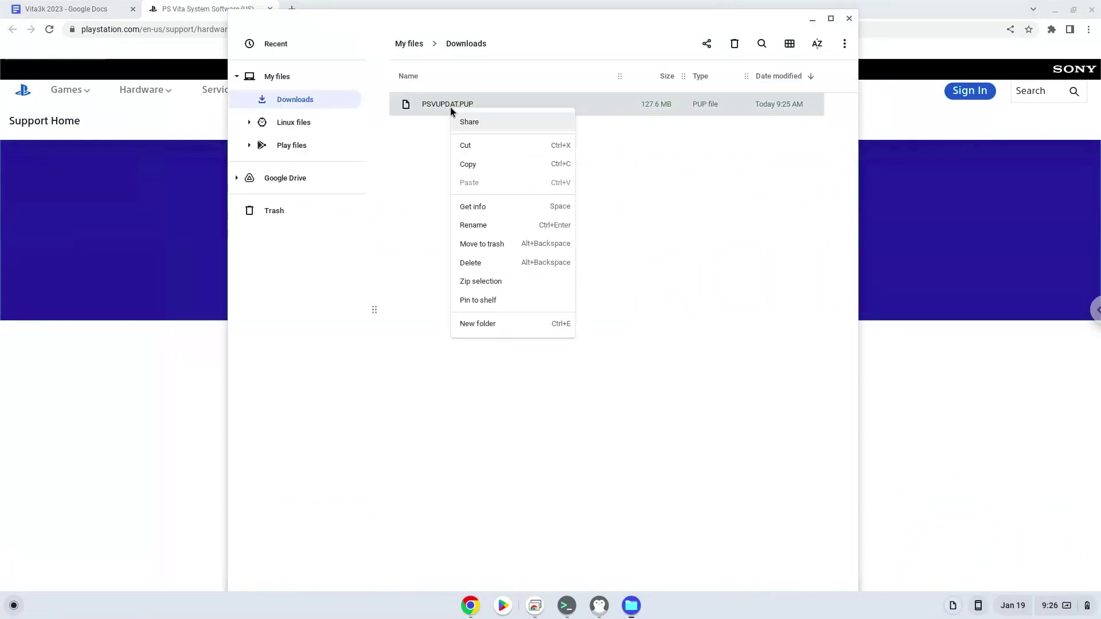
click(462, 147)
click(312, 125)
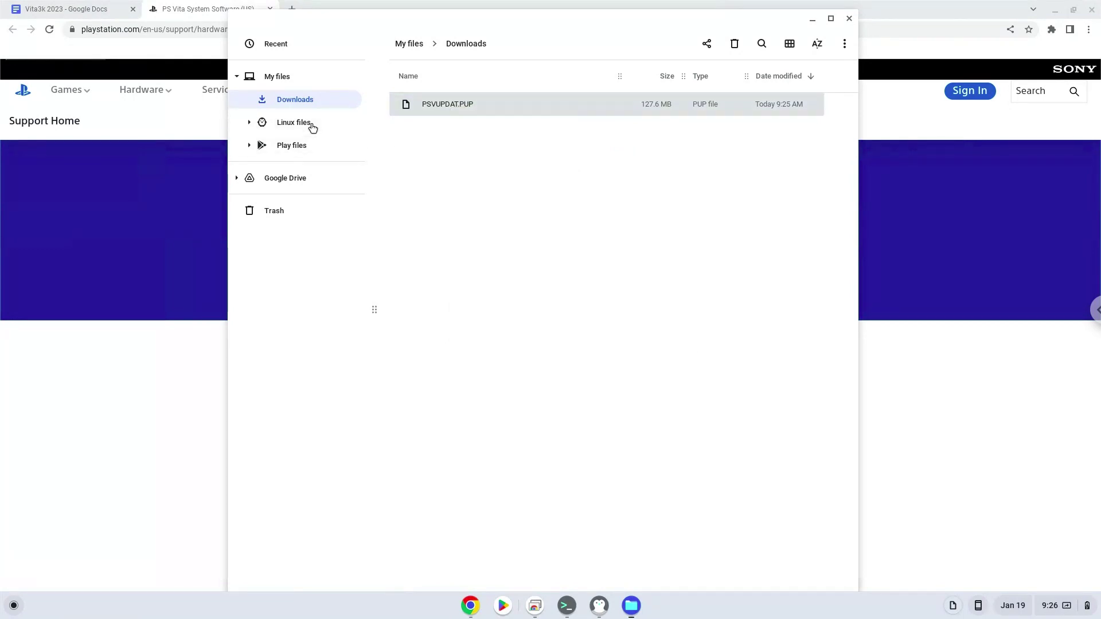
right_click(495, 460)
click(515, 508)
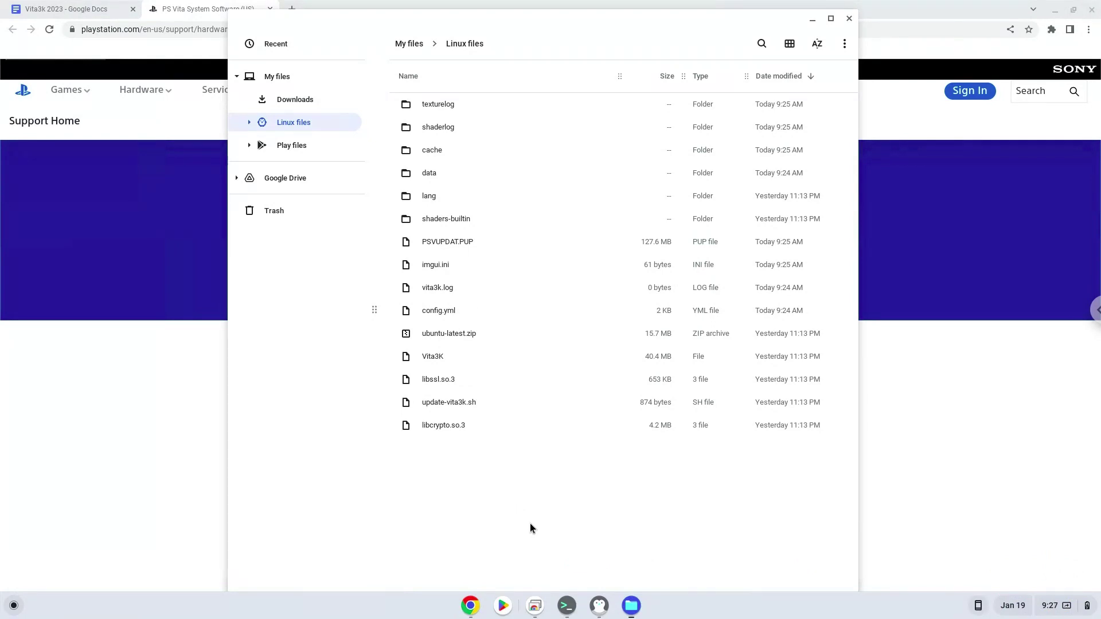
Download the font package from the Vita3K firmware setup page and move PSP2UPDAT.PUP from Downloads to Linux files.
click(597, 608)
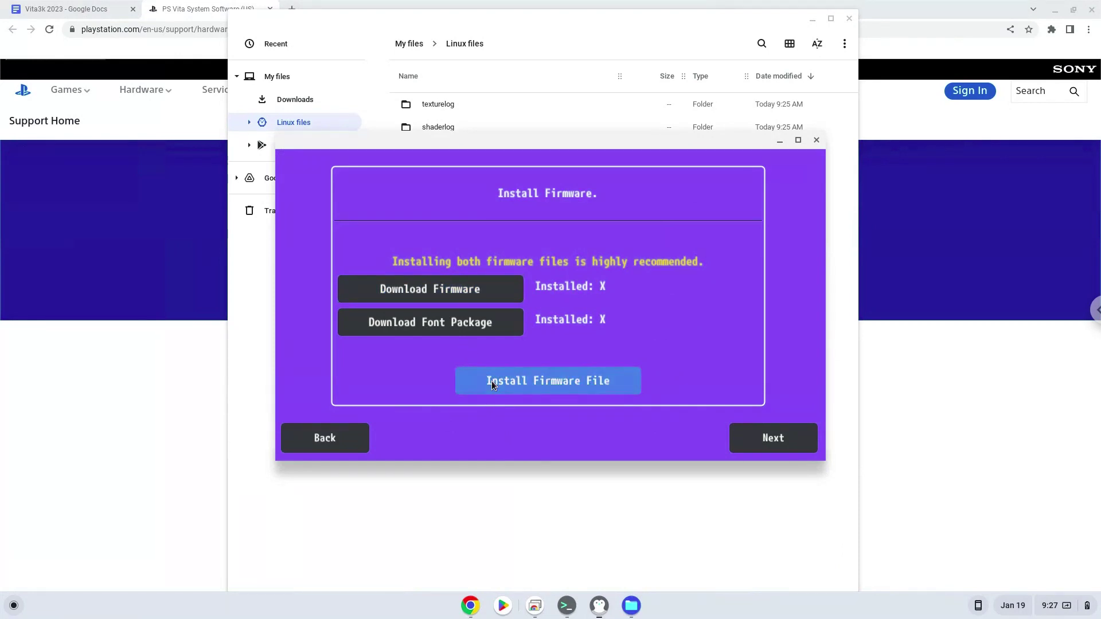
click(448, 324)
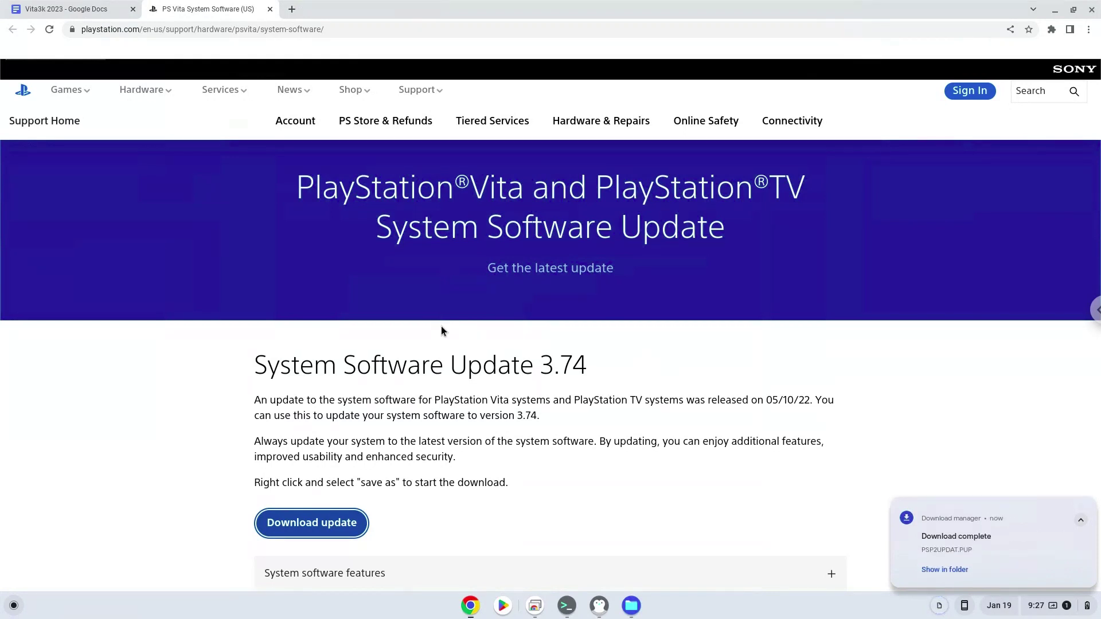
click(931, 570)
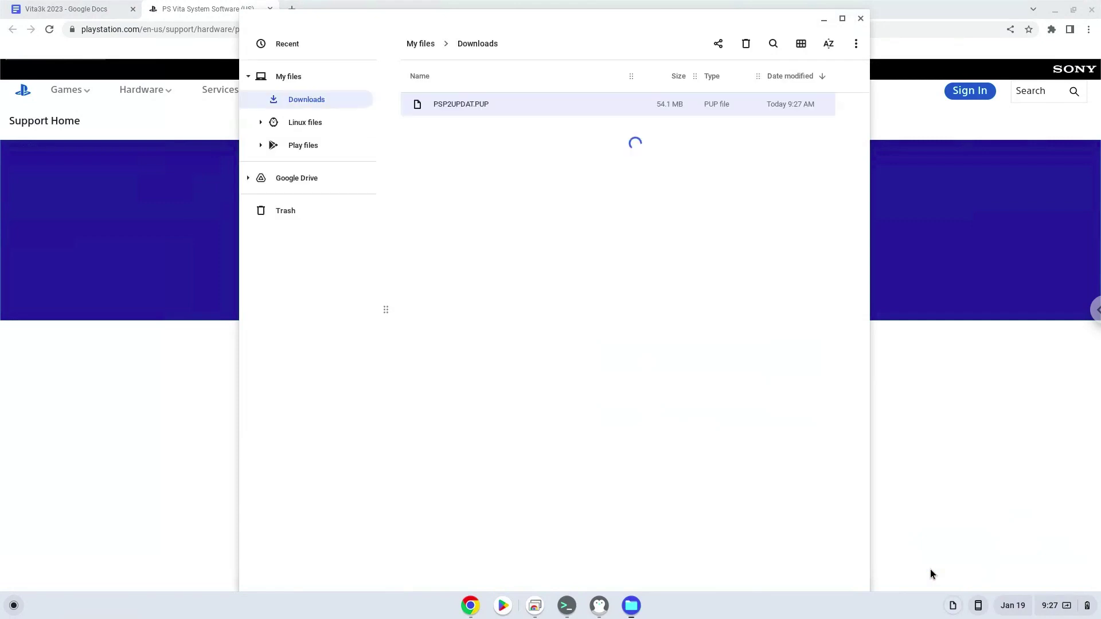
right_click(517, 110)
click(532, 146)
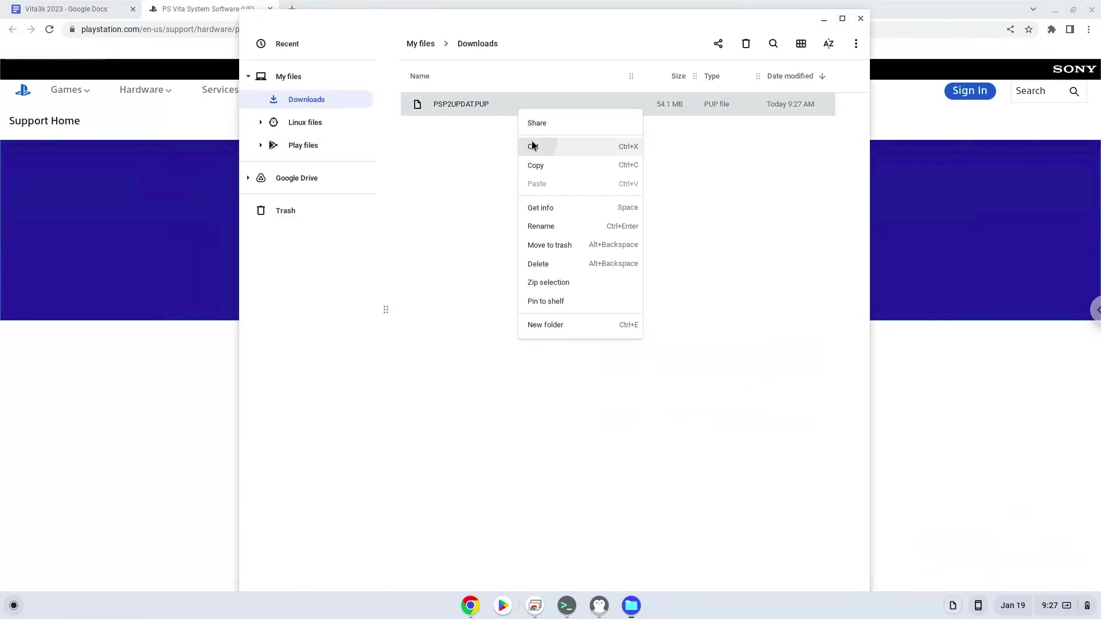
click(318, 122)
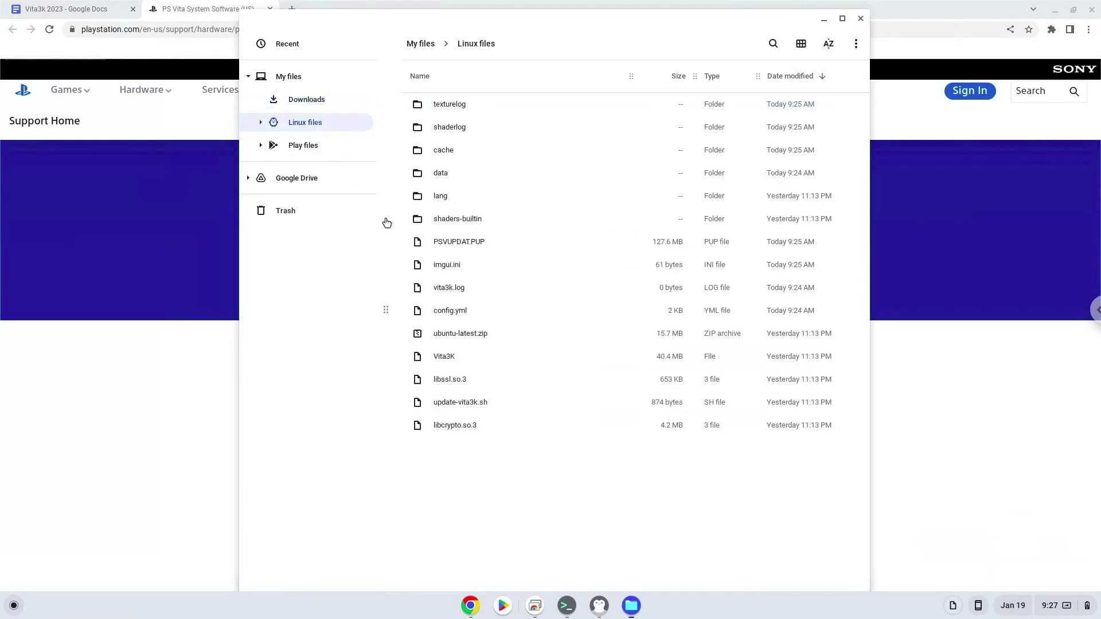
right_click(528, 453)
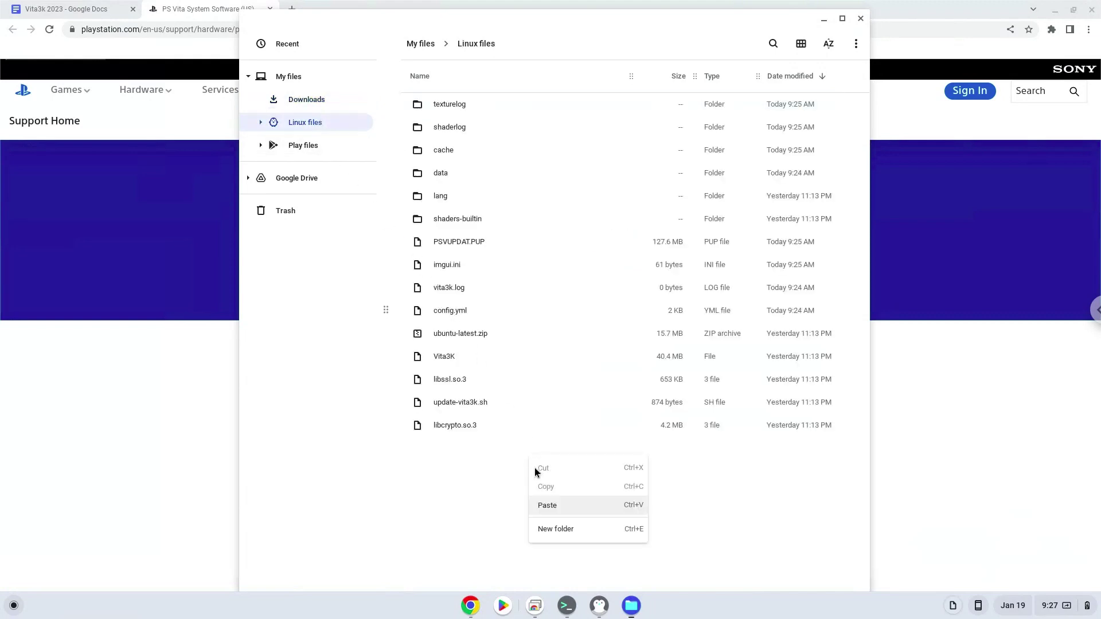
click(548, 504)
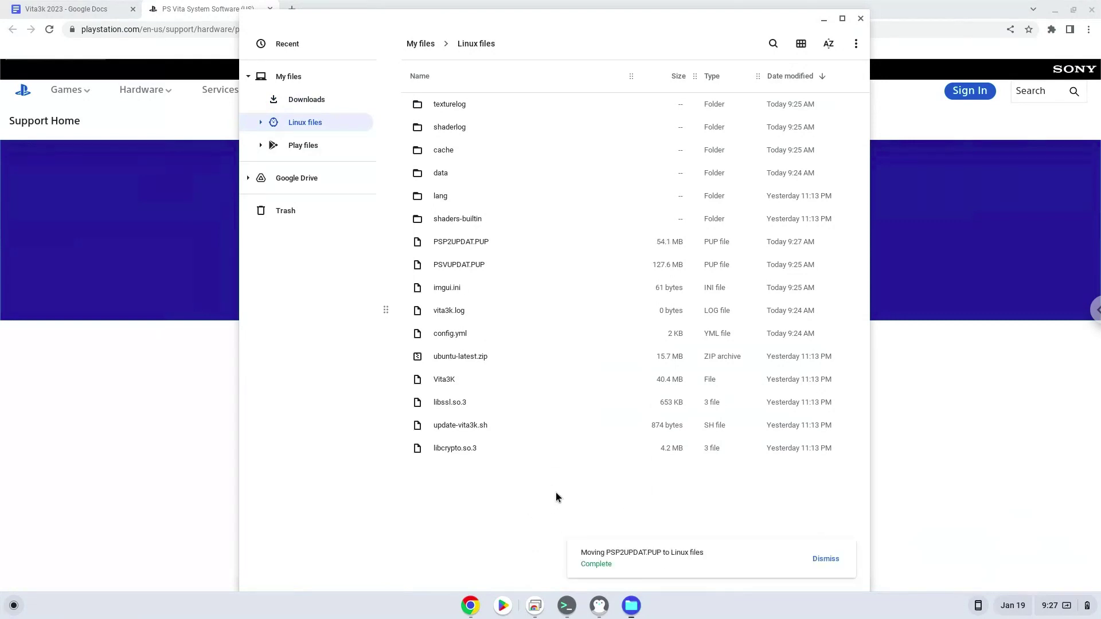
click(860, 20)
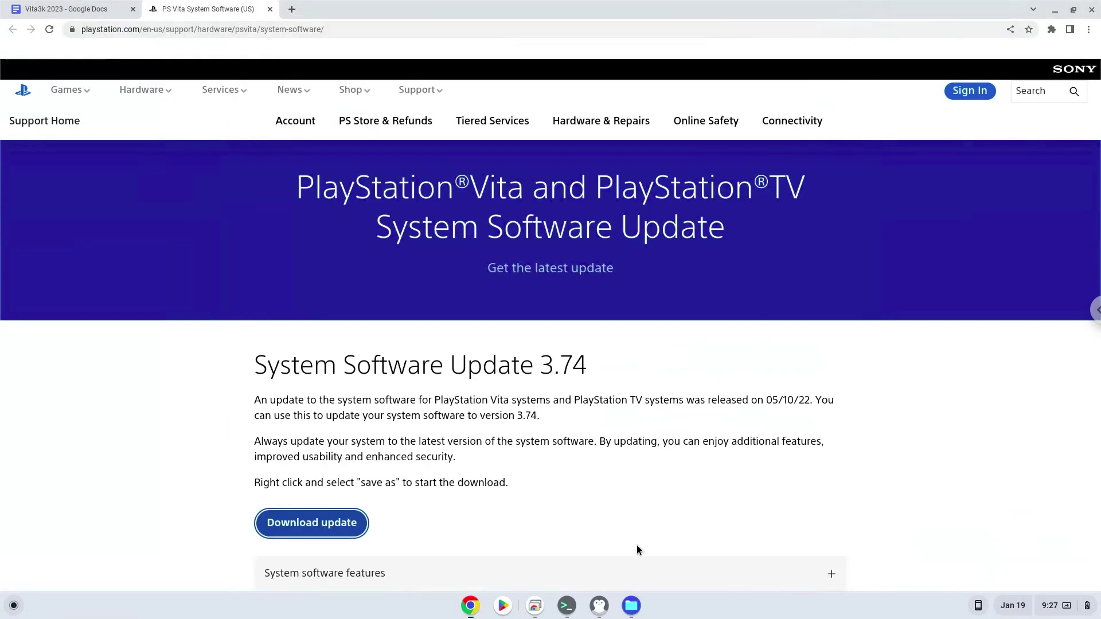
Complete the Vita3K initial setup without installing a firmware file, keeping the default interface settings, and close the browser window.
click(598, 602)
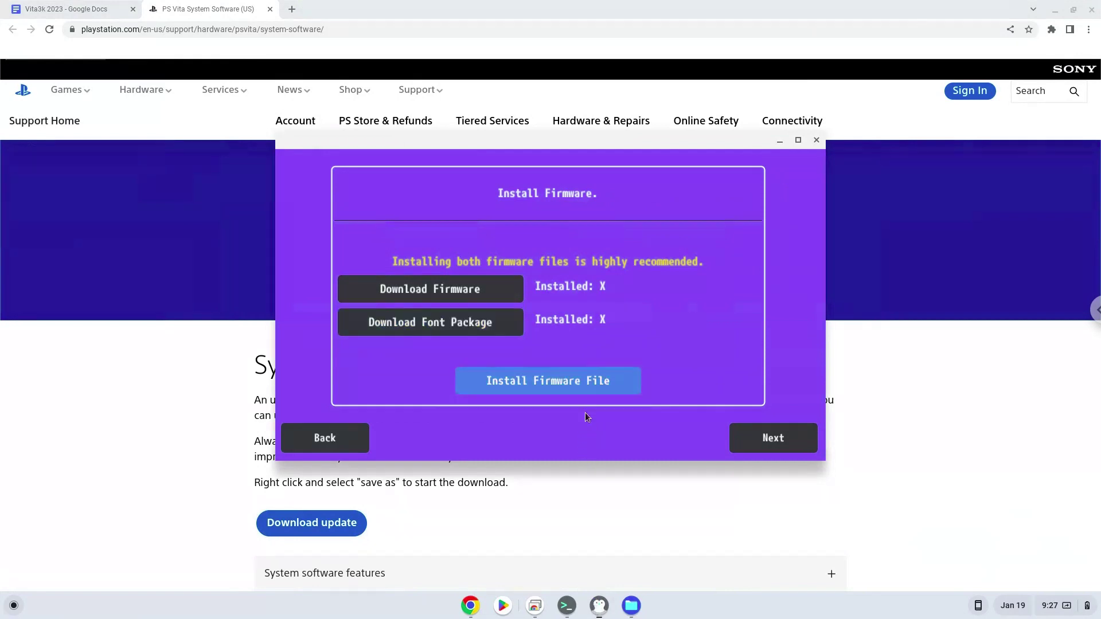
click(745, 439)
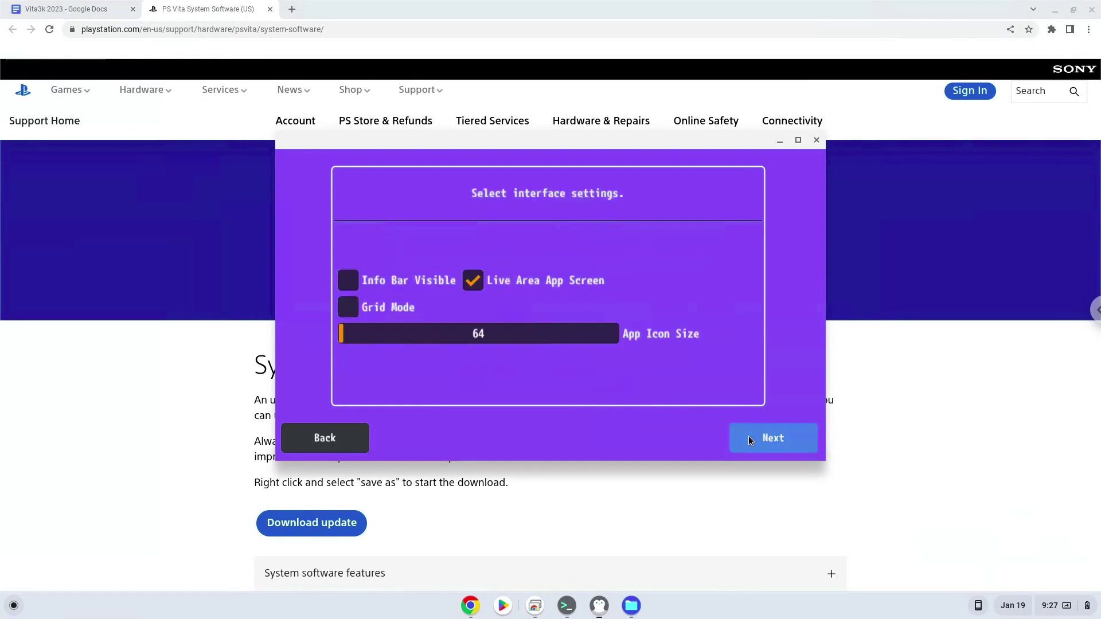
click(750, 440)
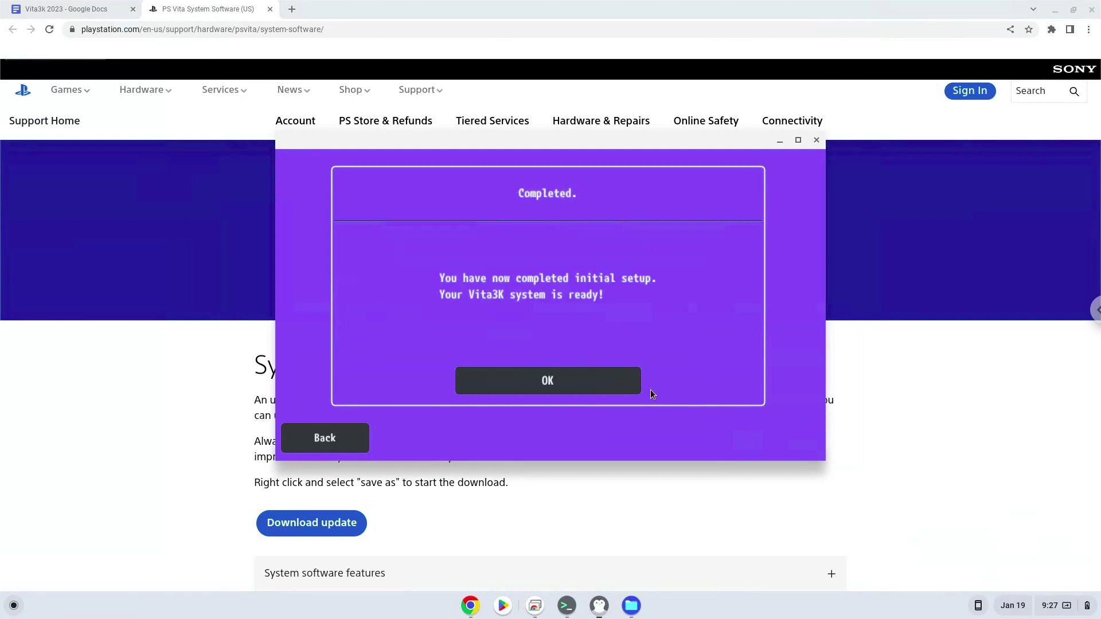
click(610, 380)
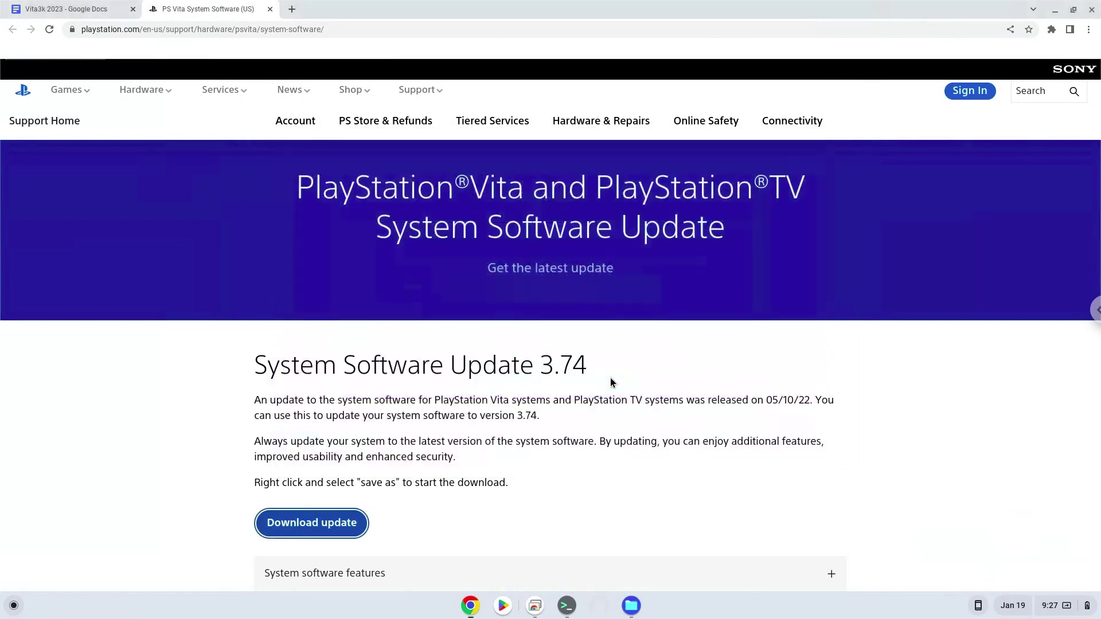
click(1091, 10)
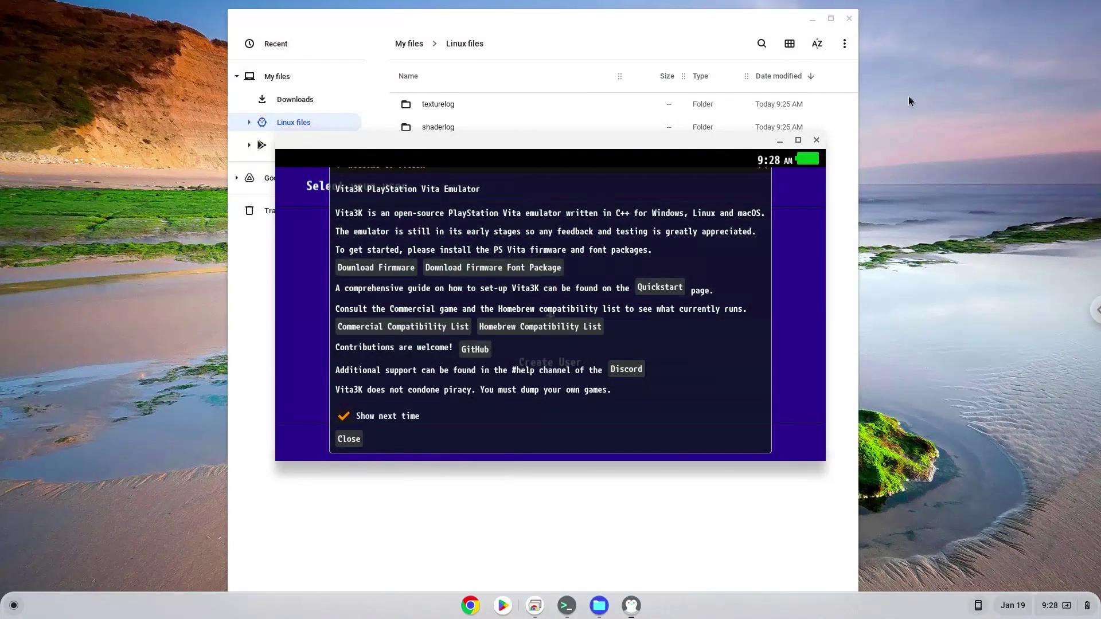
Maximize the Vita3K window, and dismiss the welcome dialog with its Show next time option turned off.
double_click(740, 143)
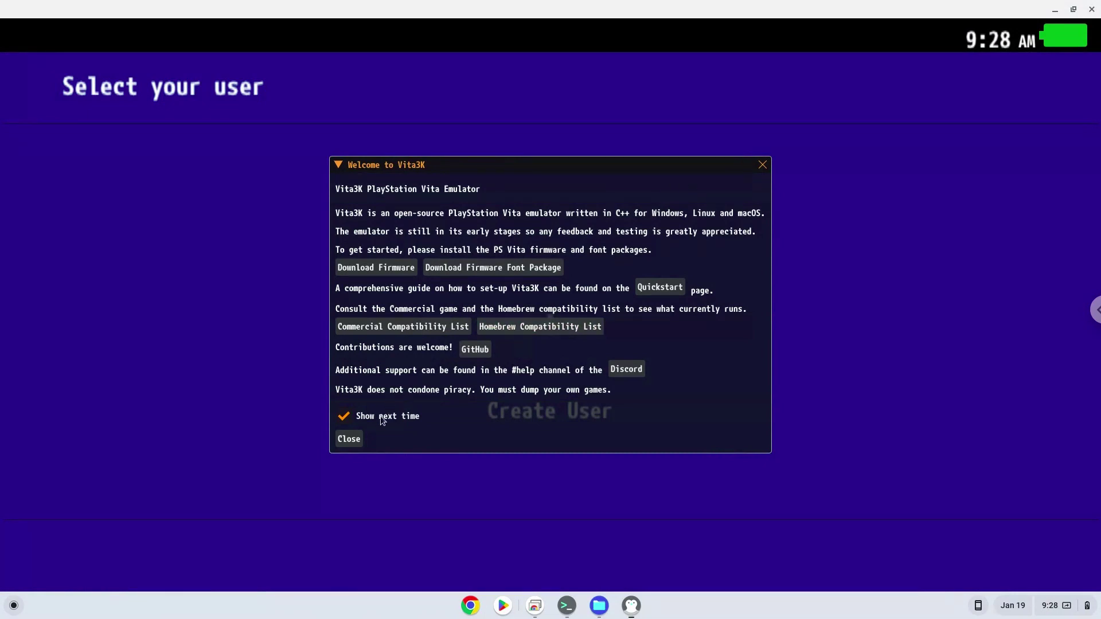
click(344, 416)
click(339, 445)
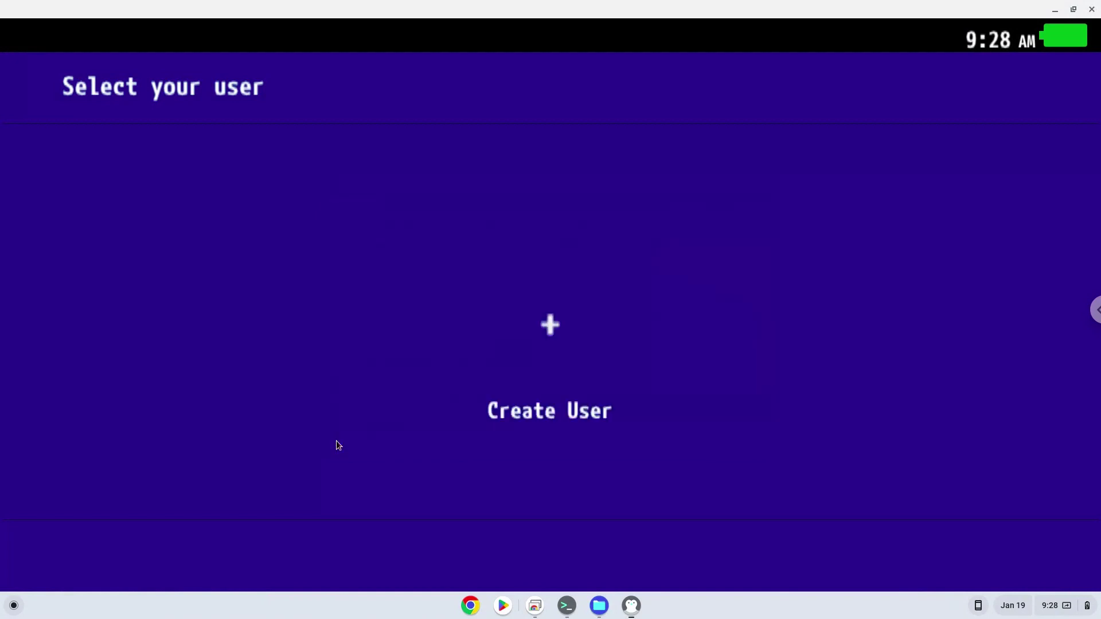
Create a Vita3K user with the default name User1 and avatar, and log in through to the app list.
click(547, 322)
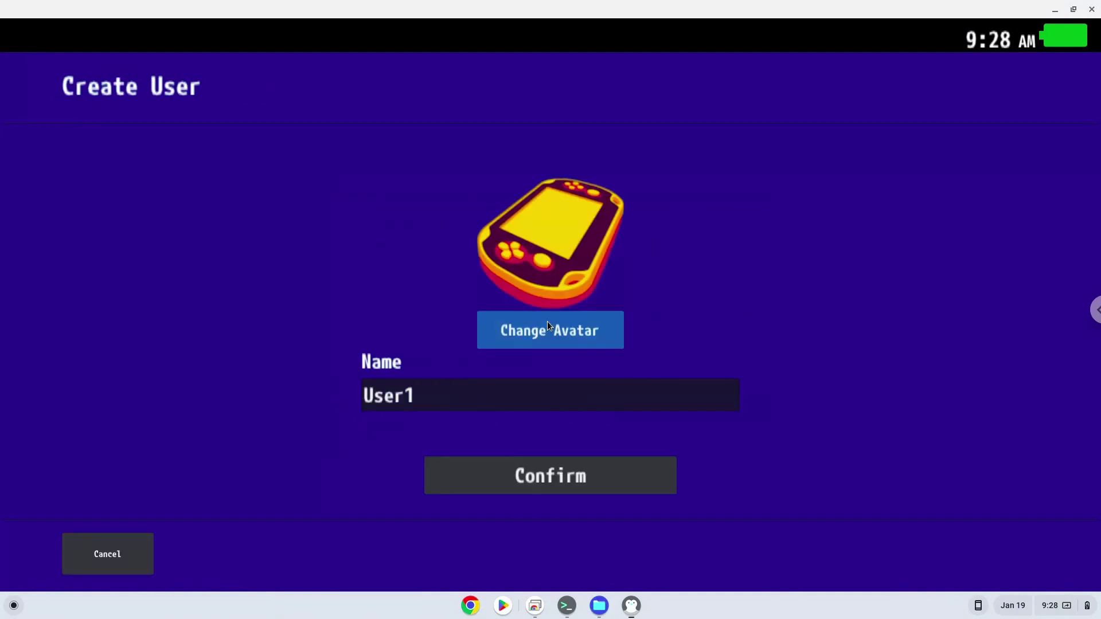
click(531, 473)
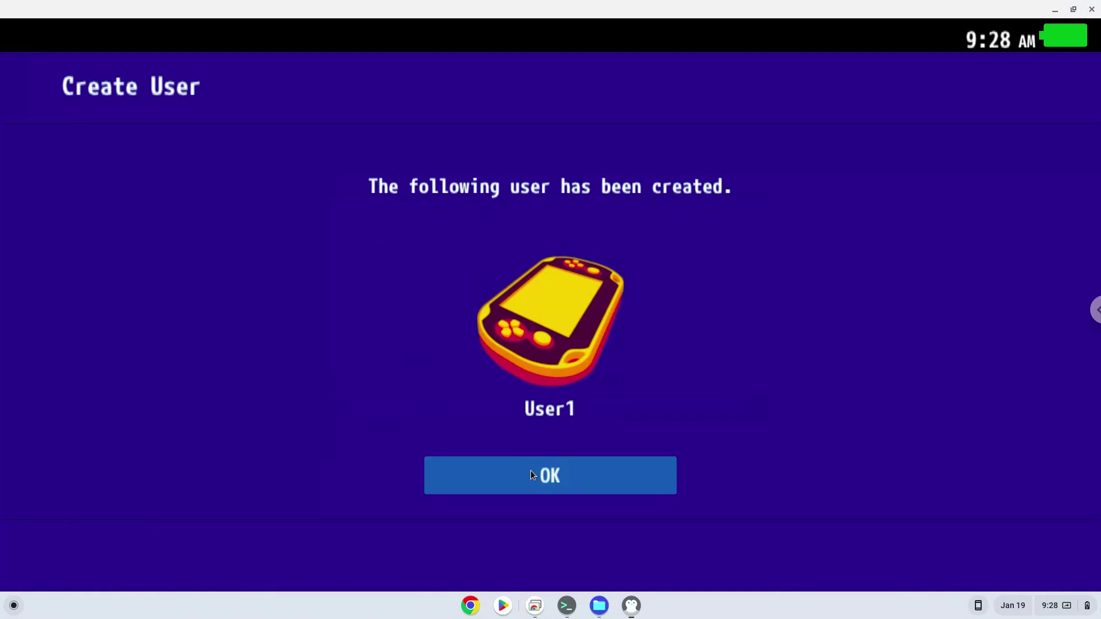
click(531, 475)
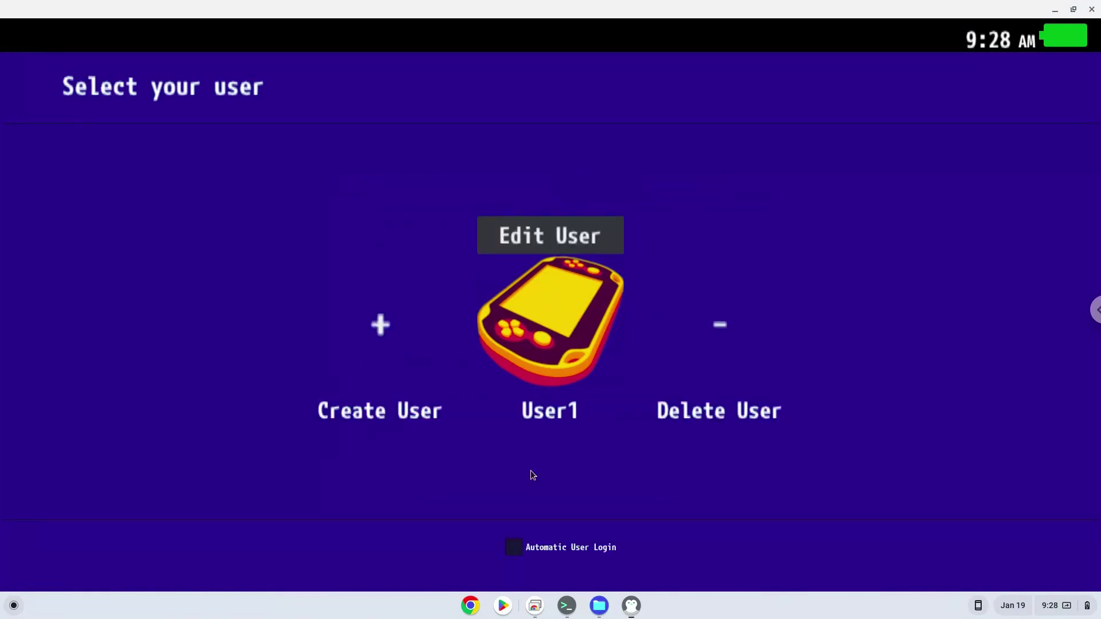
click(560, 343)
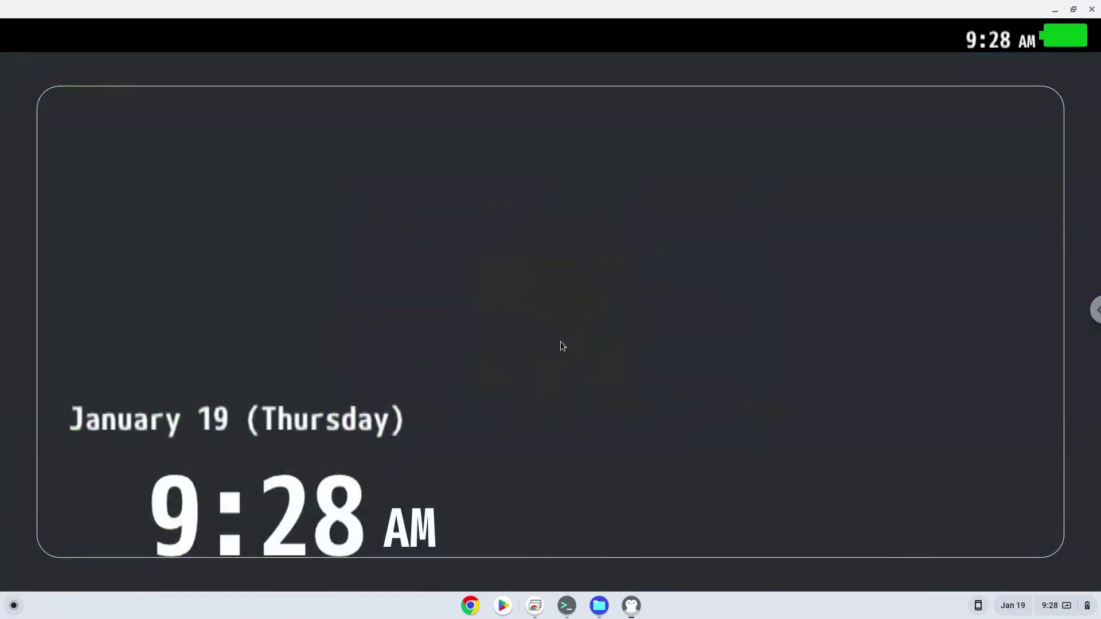
click(562, 345)
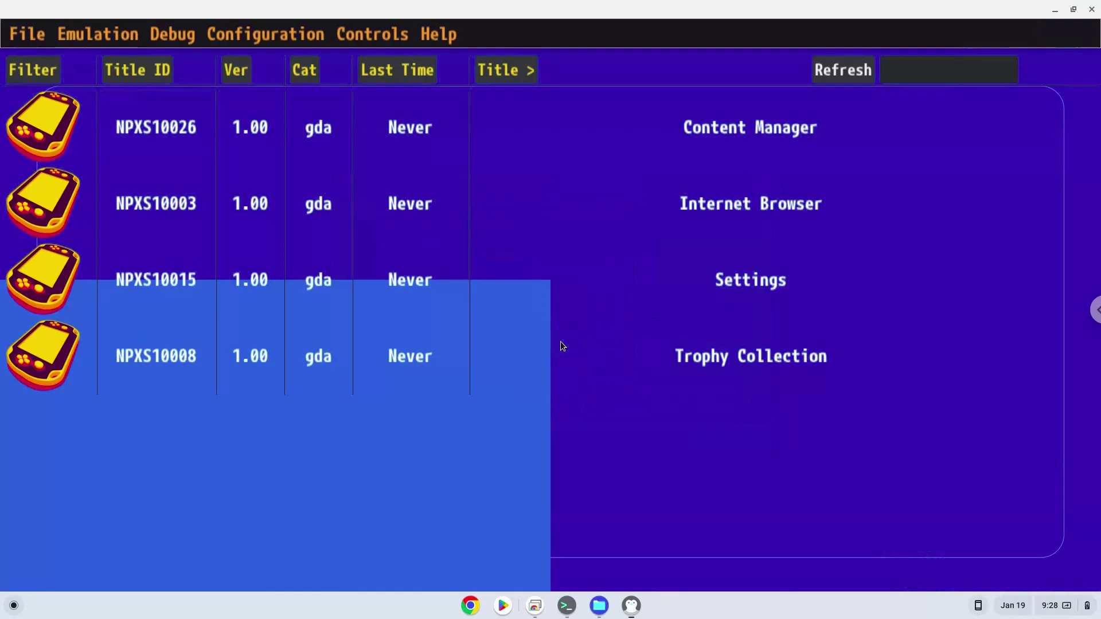